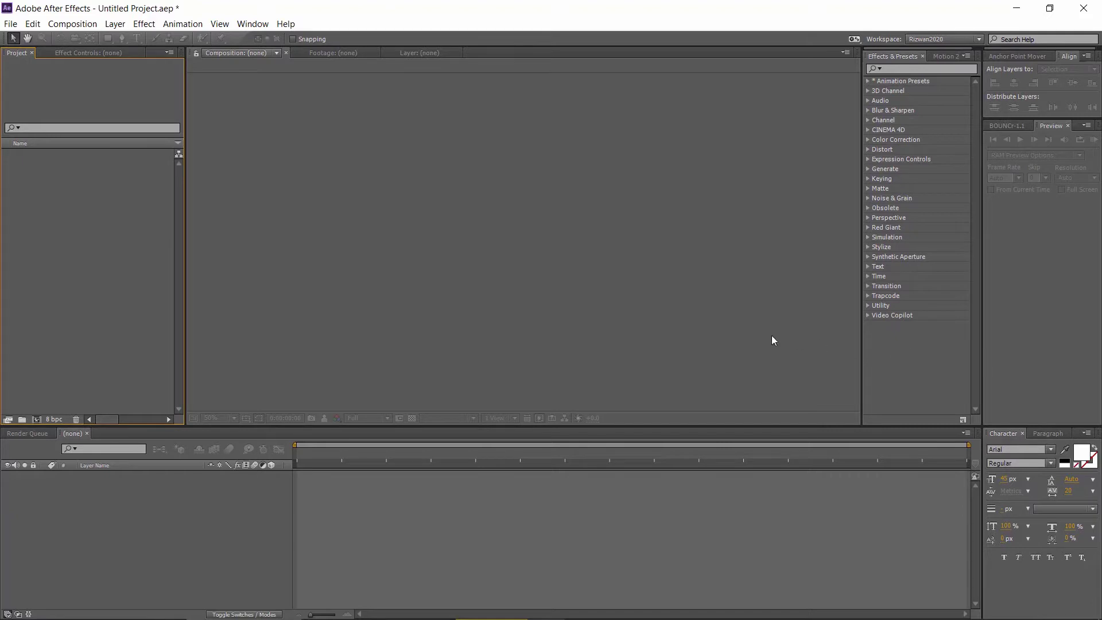
Step: Make a new composition 'Text Animation' at 1920×1080, 30 fps, 10 seconds, black background
{"action": "left_click", "coordinate": [82, 26]}
{"action": "left_click", "coordinate": [87, 39]}
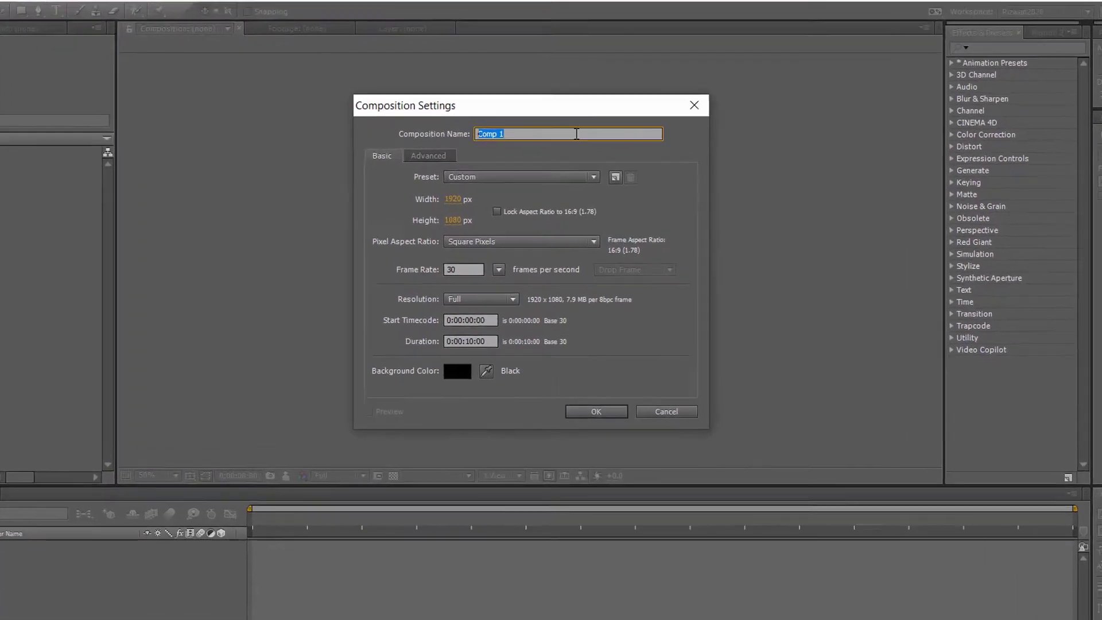
{"action": "type", "text": "Text a"}
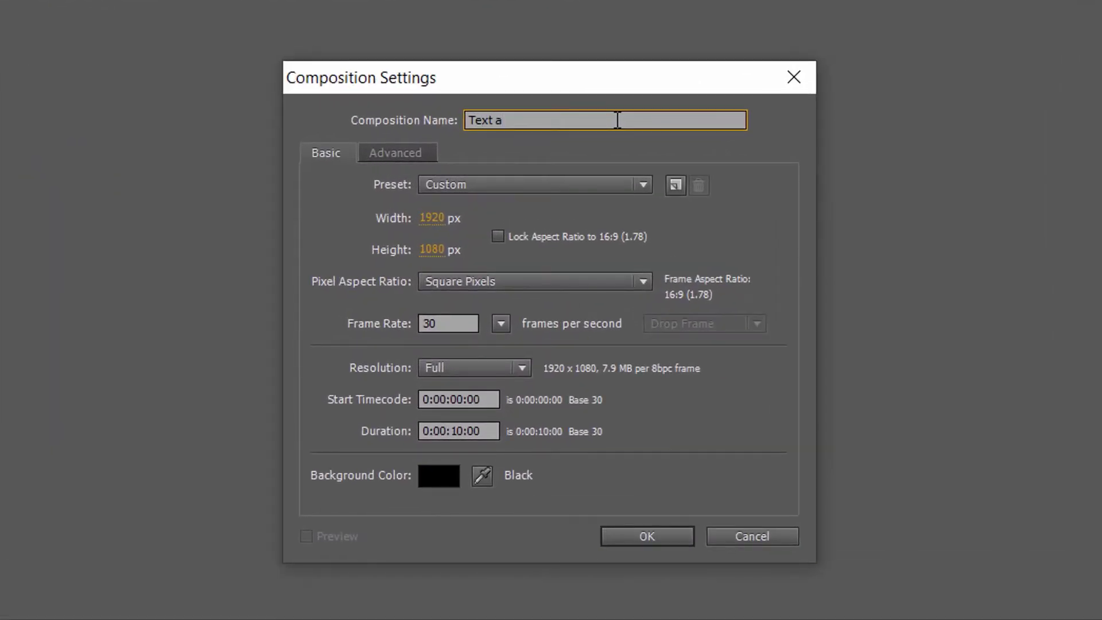
{"action": "type", "text": "Animation"}
{"action": "left_click", "coordinate": [432, 219]}
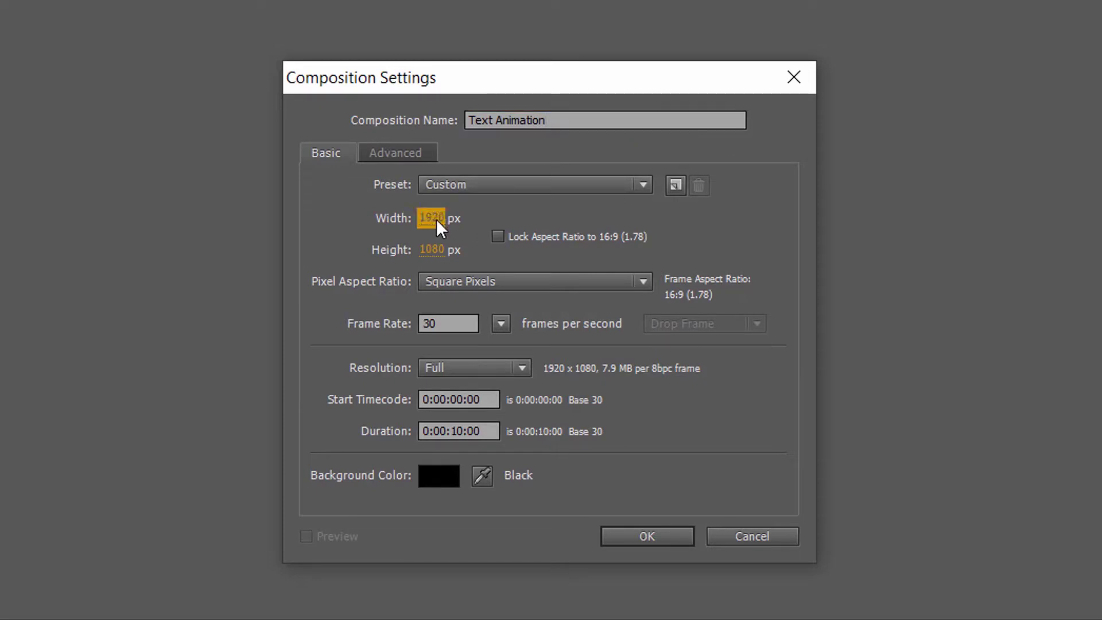
{"action": "left_click", "coordinate": [430, 251]}
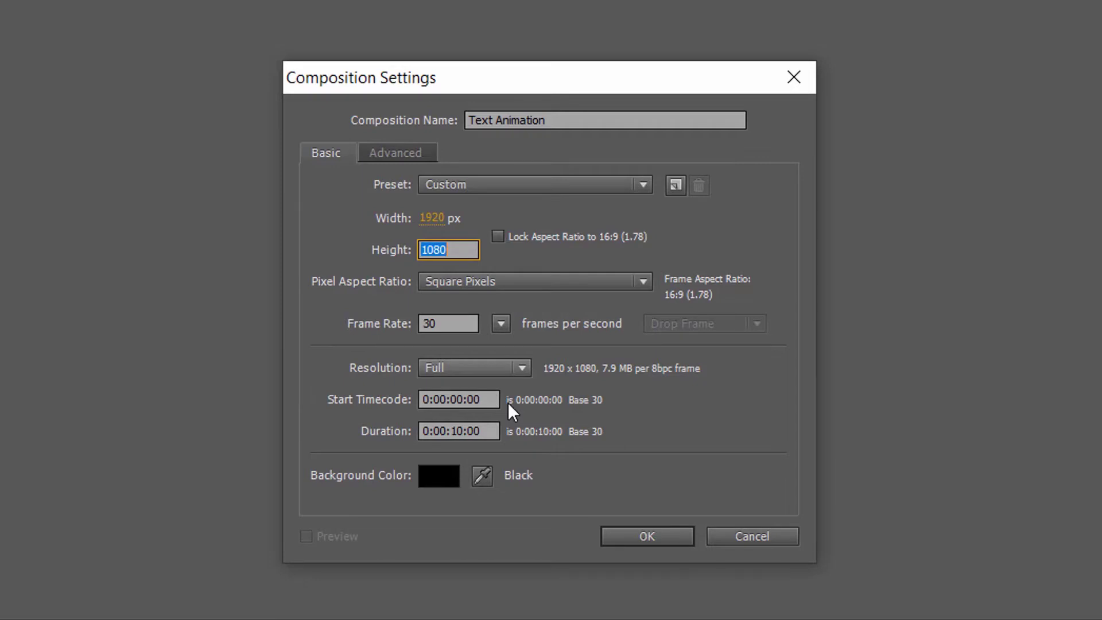
{"action": "left_click", "coordinate": [492, 430]}
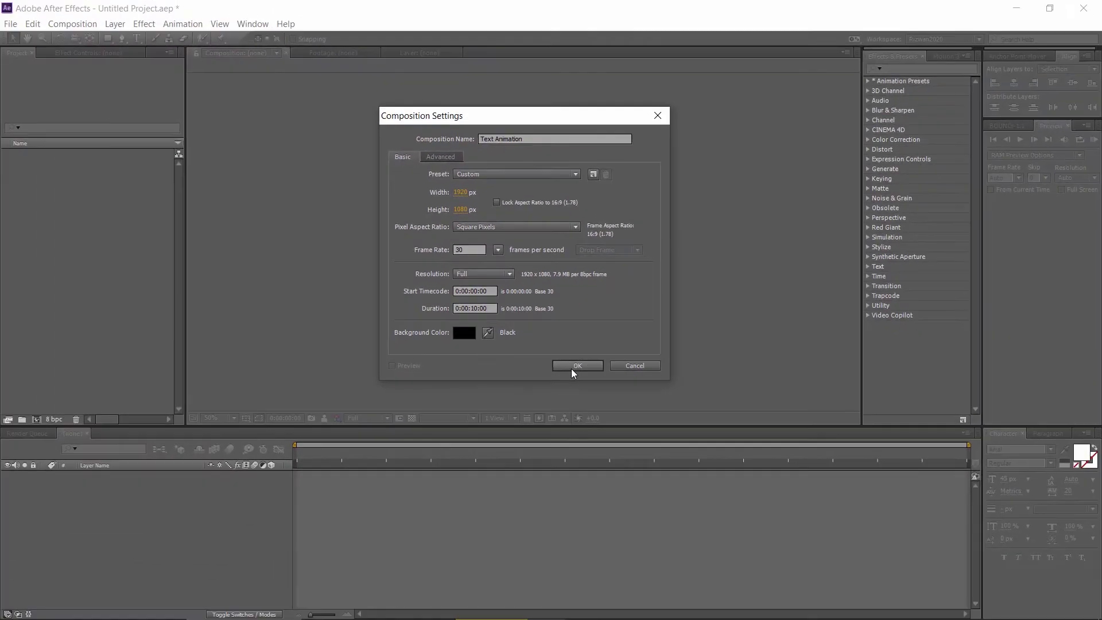
{"action": "left_click", "coordinate": [570, 368]}
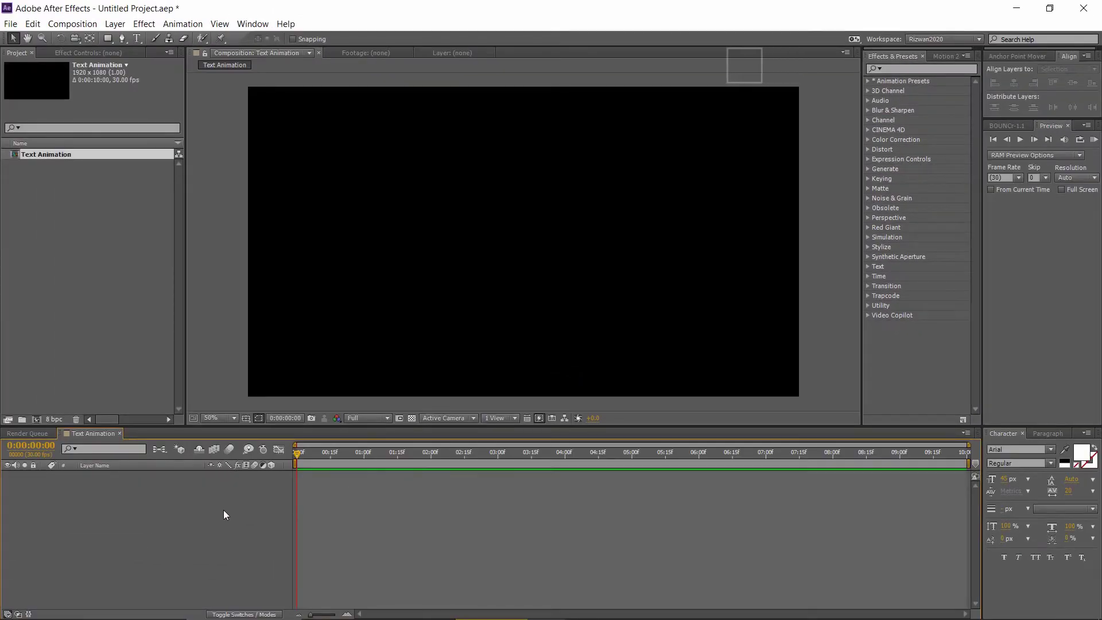
Step: Type 'Animate your text professionally' as a new text layer and set it to All Caps
{"action": "left_click", "coordinate": [136, 40]}
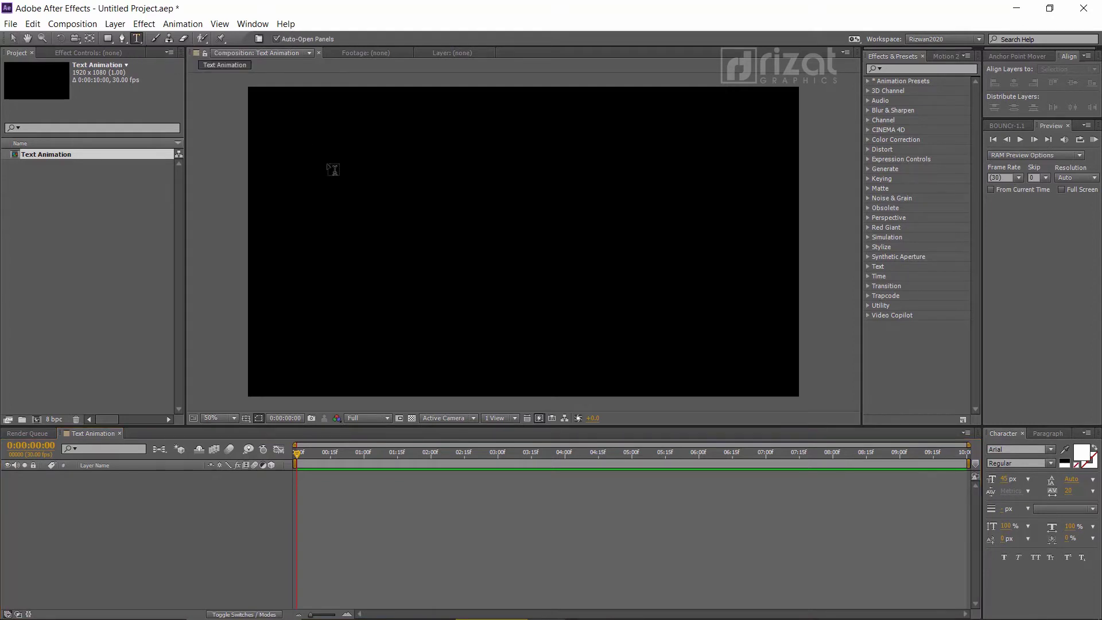
{"action": "left_click", "coordinate": [452, 248]}
{"action": "type", "text": "Animate your text professionally"}
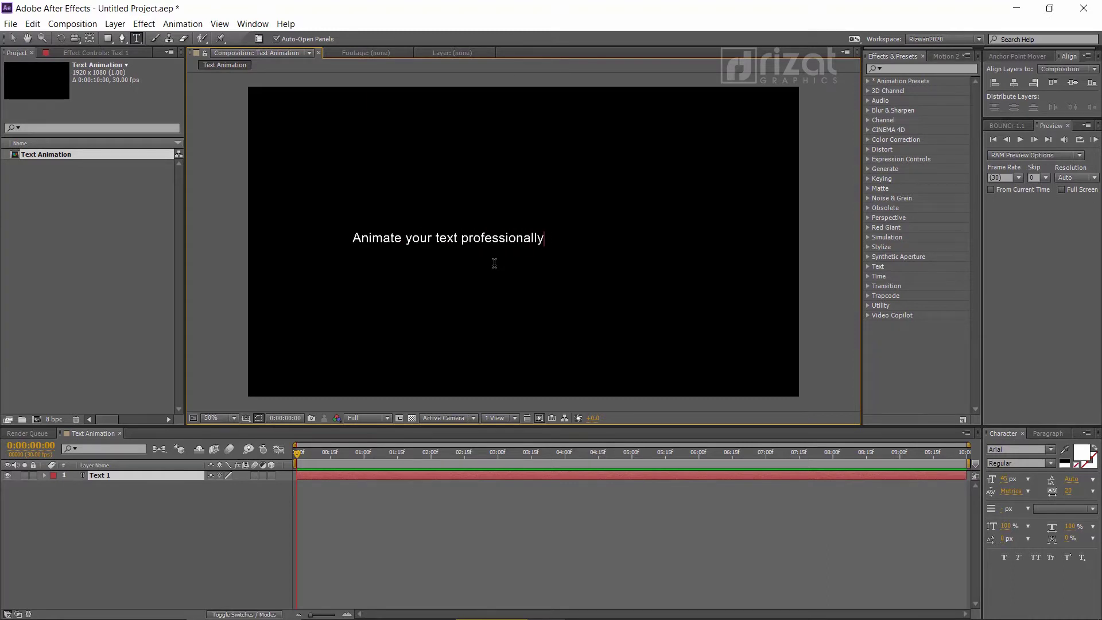
{"action": "key", "text": "ctrl+a"}
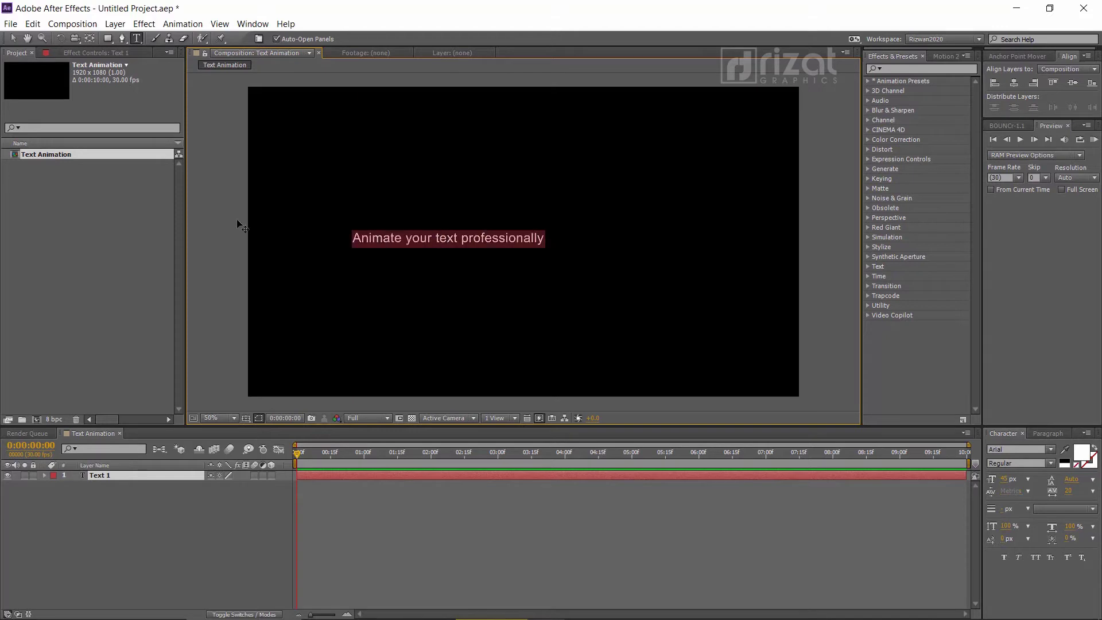
{"action": "left_click", "coordinate": [1034, 558]}
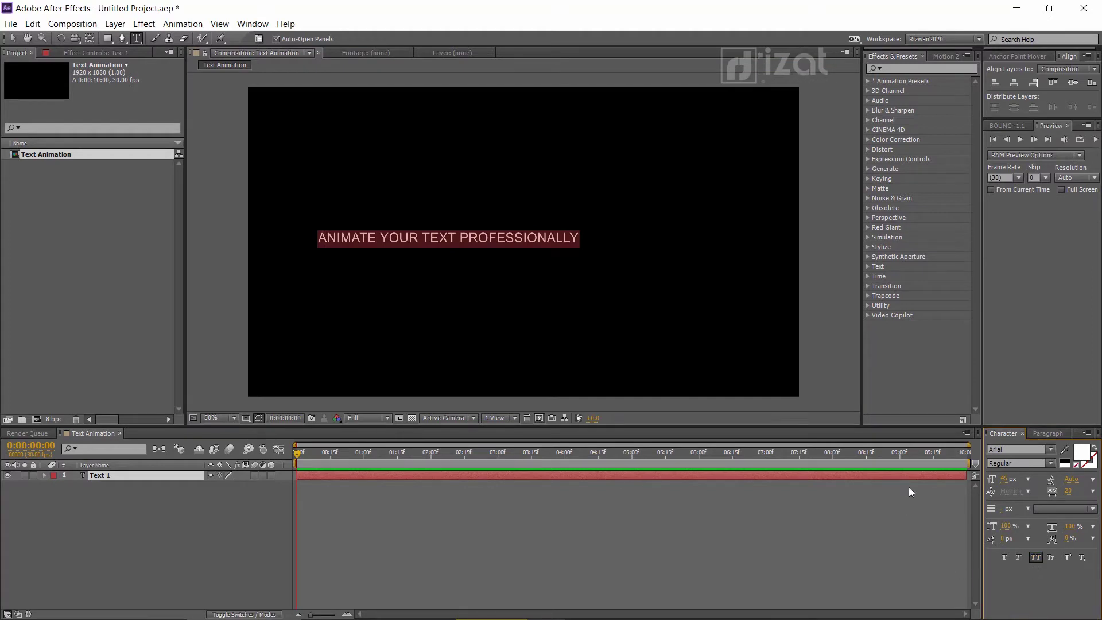
Step: Centre the text's anchor point and align the layer to the comp's horizontal and vertical centre
{"action": "left_click", "coordinate": [1034, 55]}
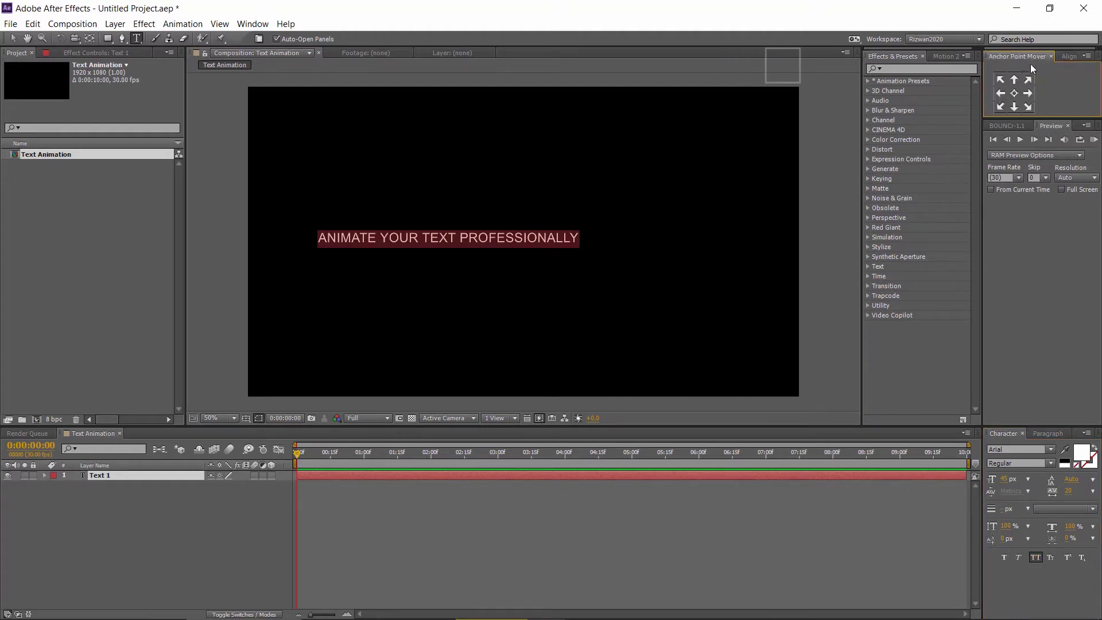
{"action": "left_click", "coordinate": [1014, 92]}
{"action": "left_click", "coordinate": [1058, 58]}
{"action": "left_click", "coordinate": [1017, 84]}
{"action": "left_click", "coordinate": [1071, 85]}
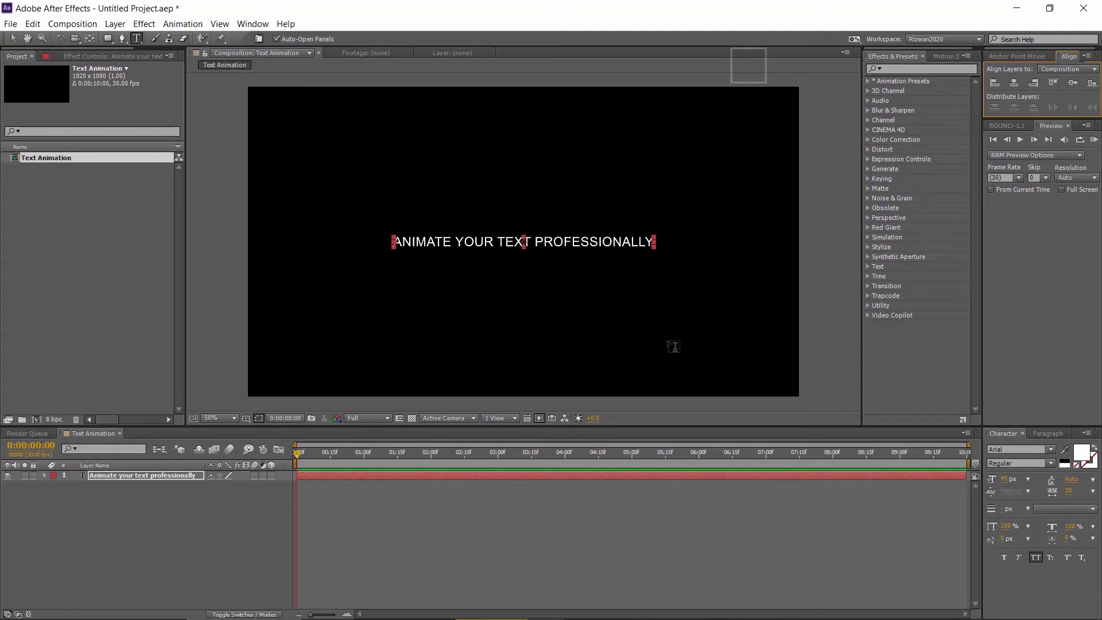
{"action": "left_click", "coordinate": [281, 523]}
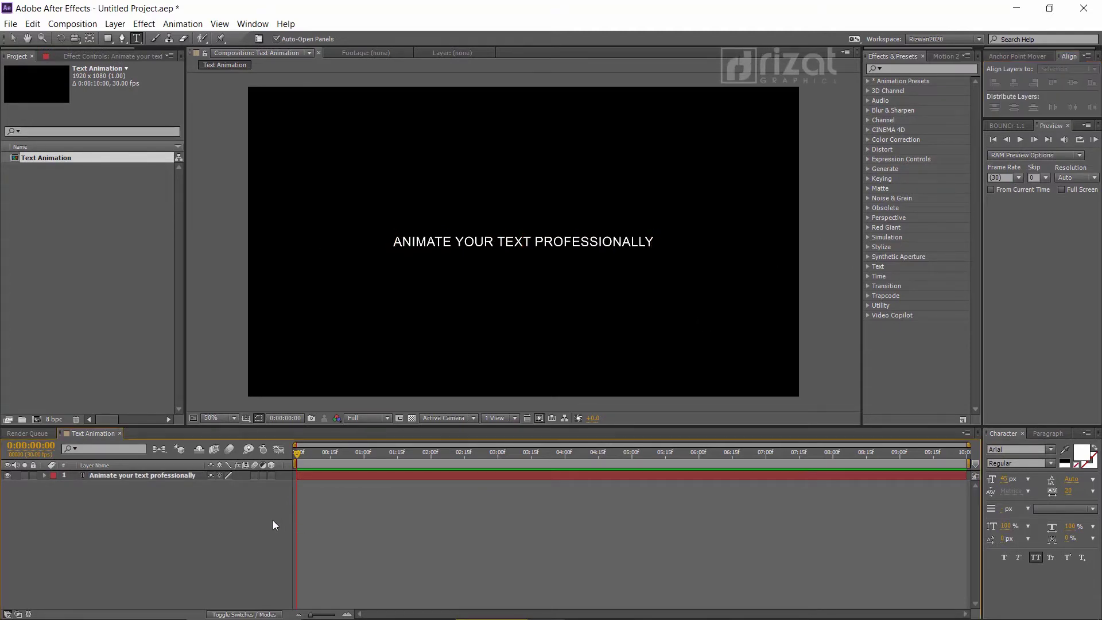
{"action": "left_click", "coordinate": [160, 477]}
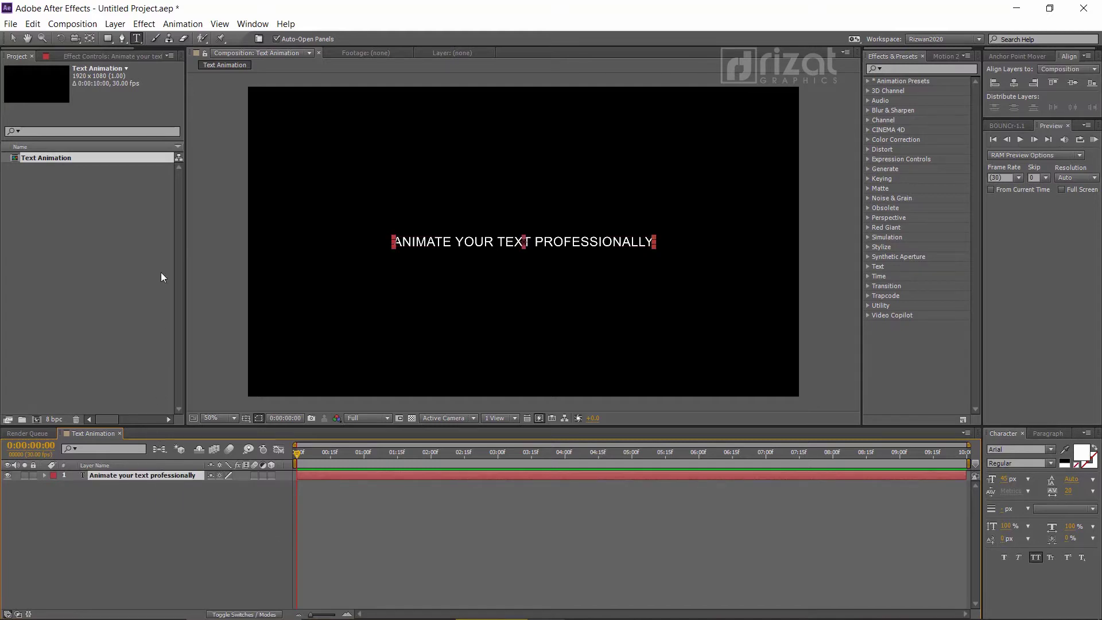
Step: Add an Opacity text animator with opacity set to 0%
{"action": "left_click", "coordinate": [168, 25]}
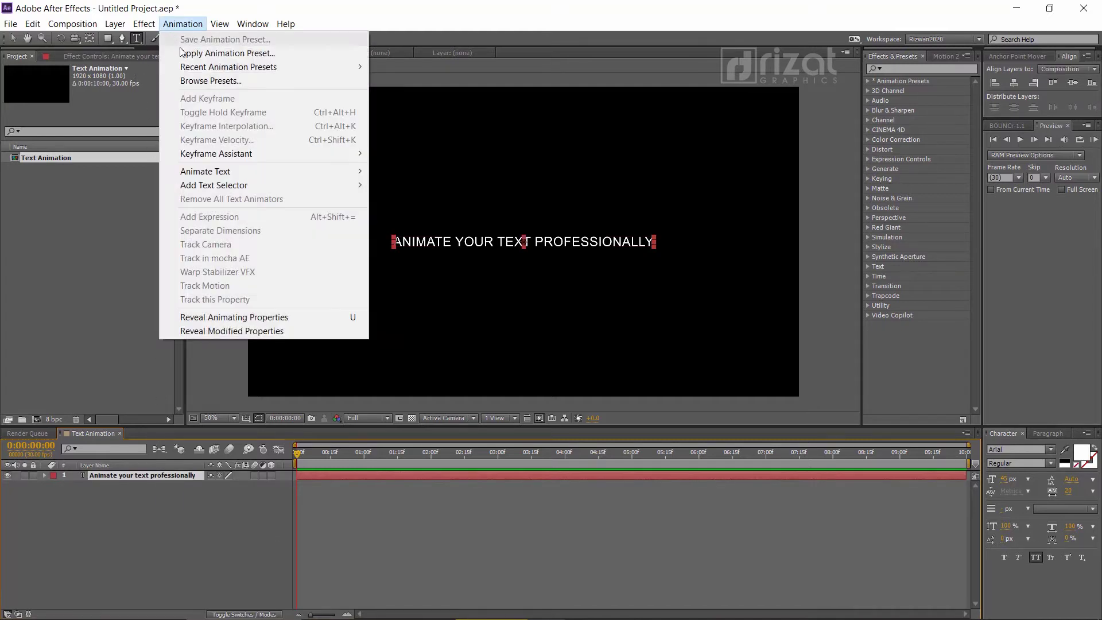
{"action": "mouse_move", "coordinate": [253, 166]}
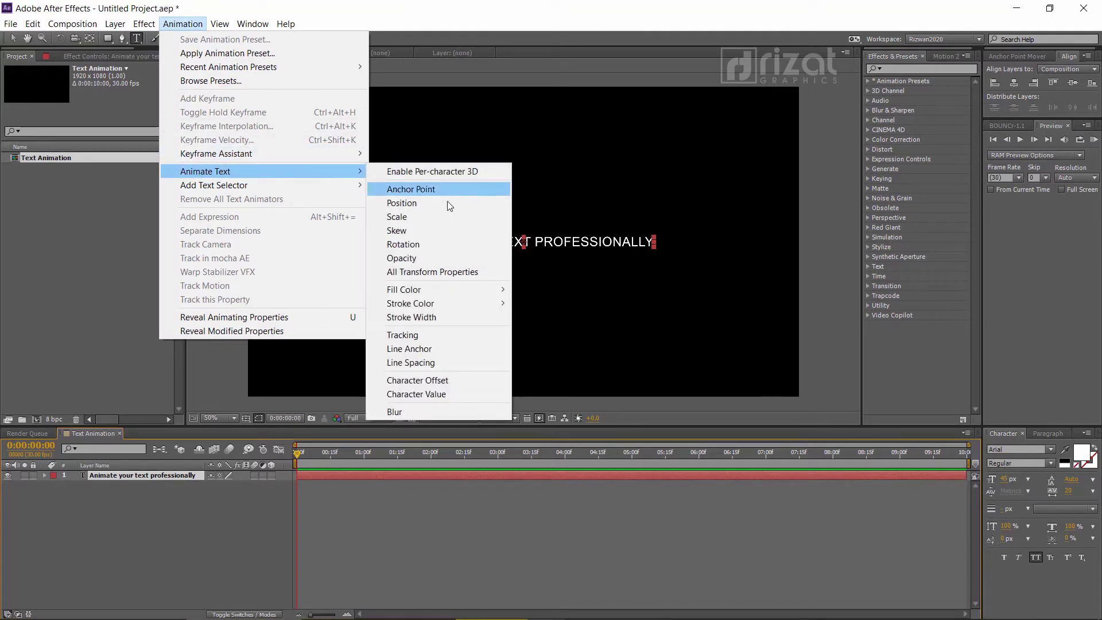
{"action": "left_click", "coordinate": [435, 259]}
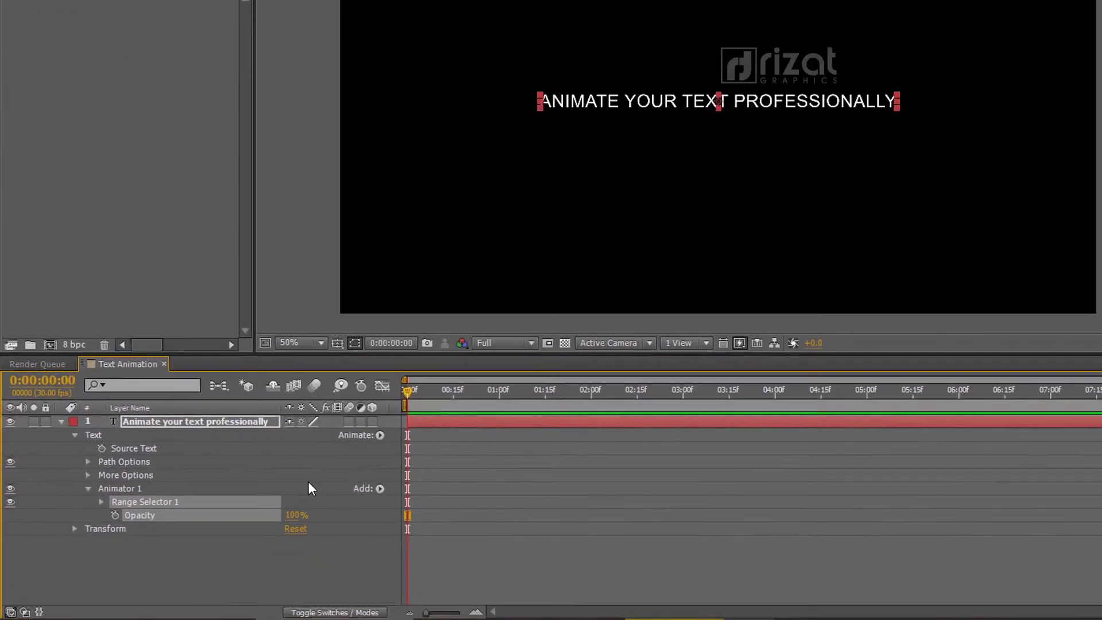
{"action": "left_click_drag", "start_coordinate": [297, 514], "coordinate": [129, 507]}
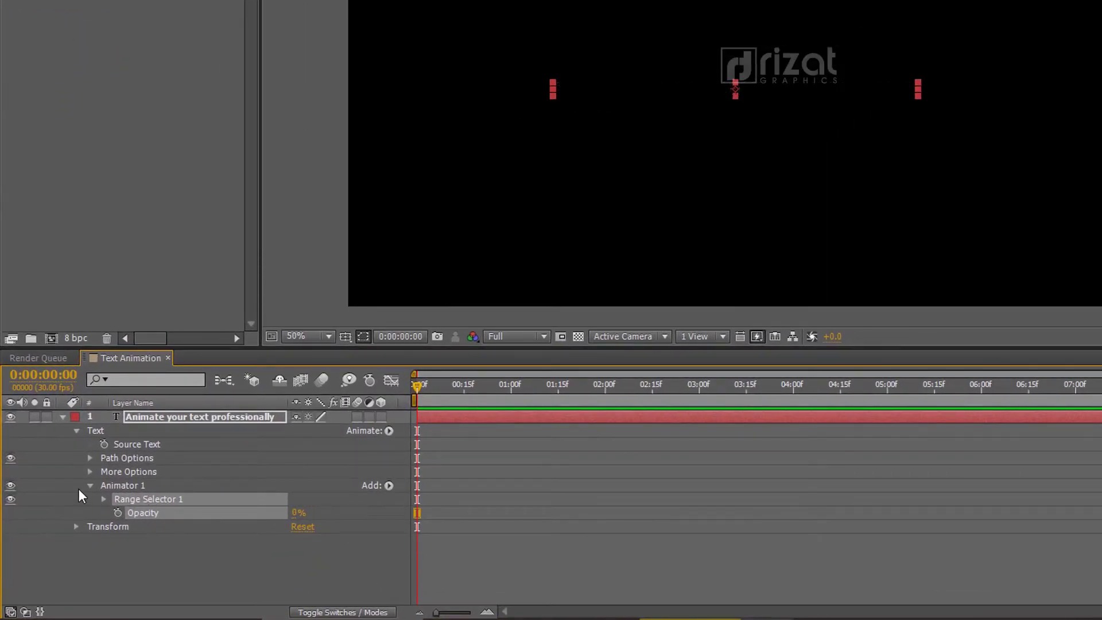
Step: Set Range Selector 1's advanced shape to Ramp Up and keyframe its starting Offset
{"action": "left_click", "coordinate": [102, 499]}
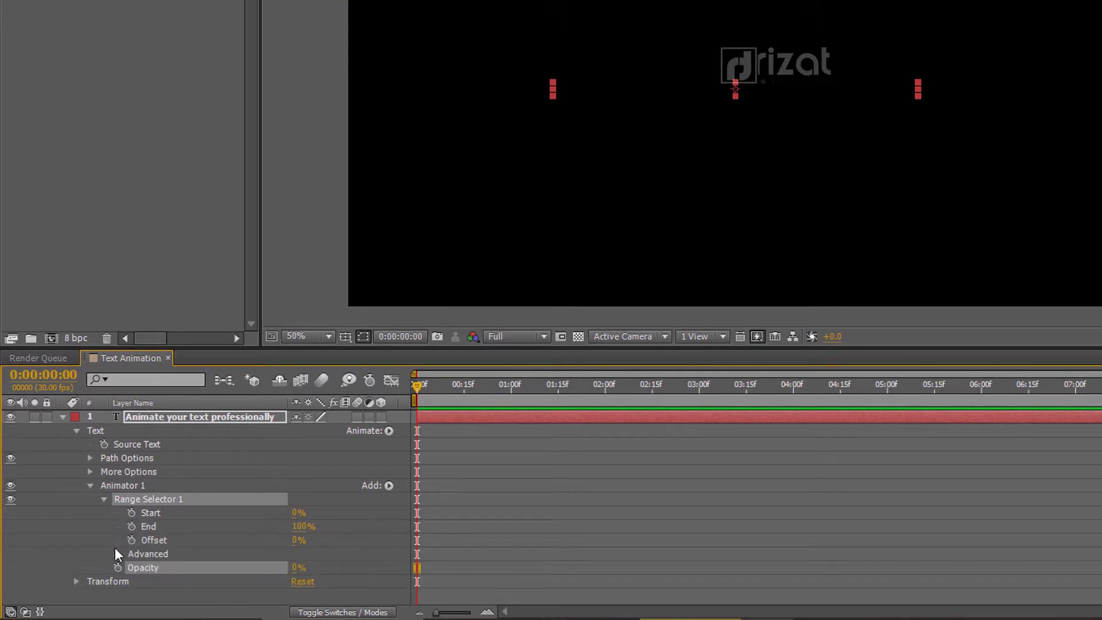
{"action": "left_click", "coordinate": [116, 553]}
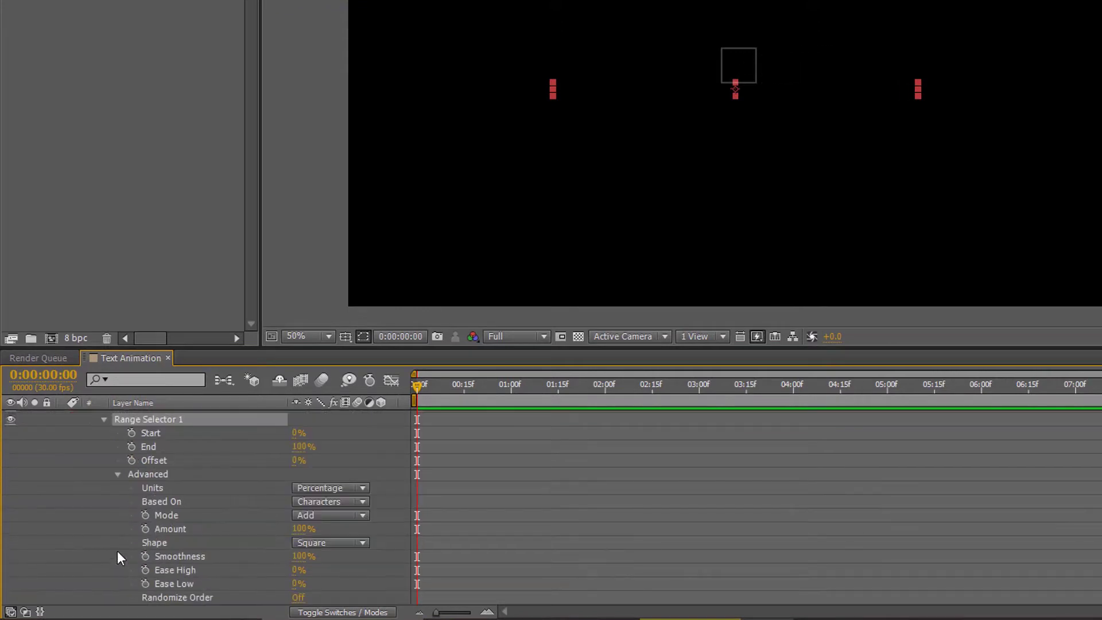
{"action": "left_click", "coordinate": [319, 543]}
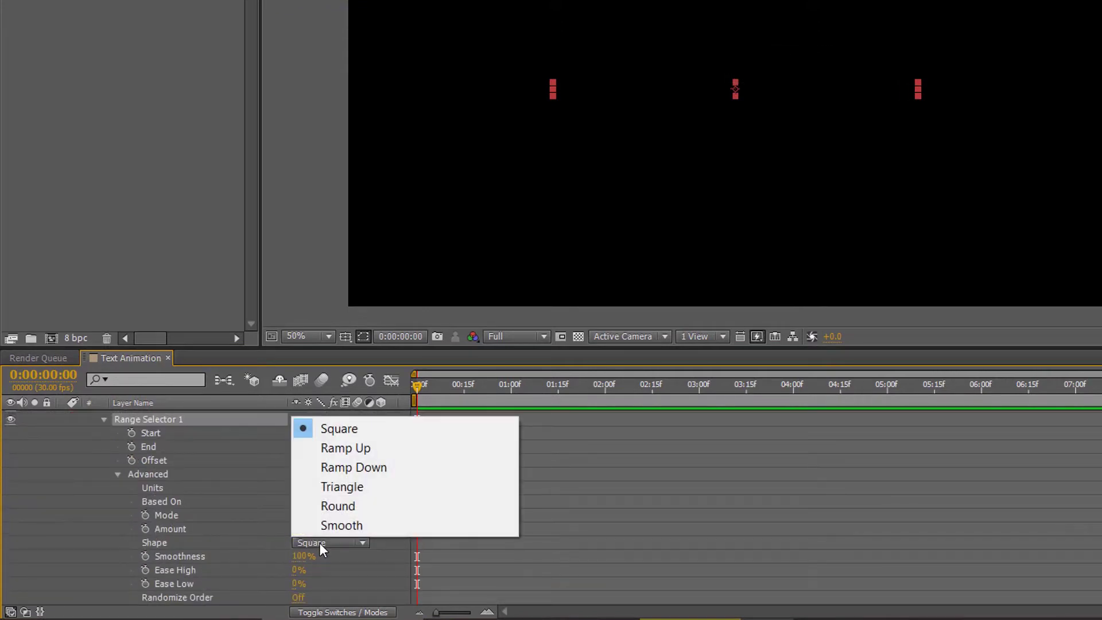
{"action": "left_click", "coordinate": [363, 450]}
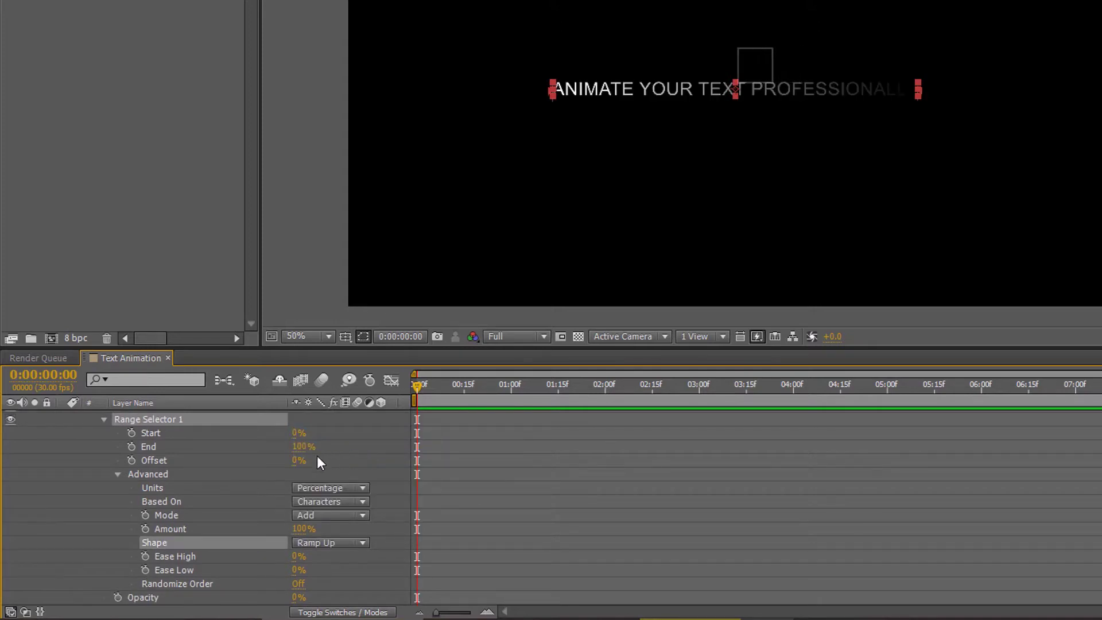
{"action": "left_click", "coordinate": [131, 461]}
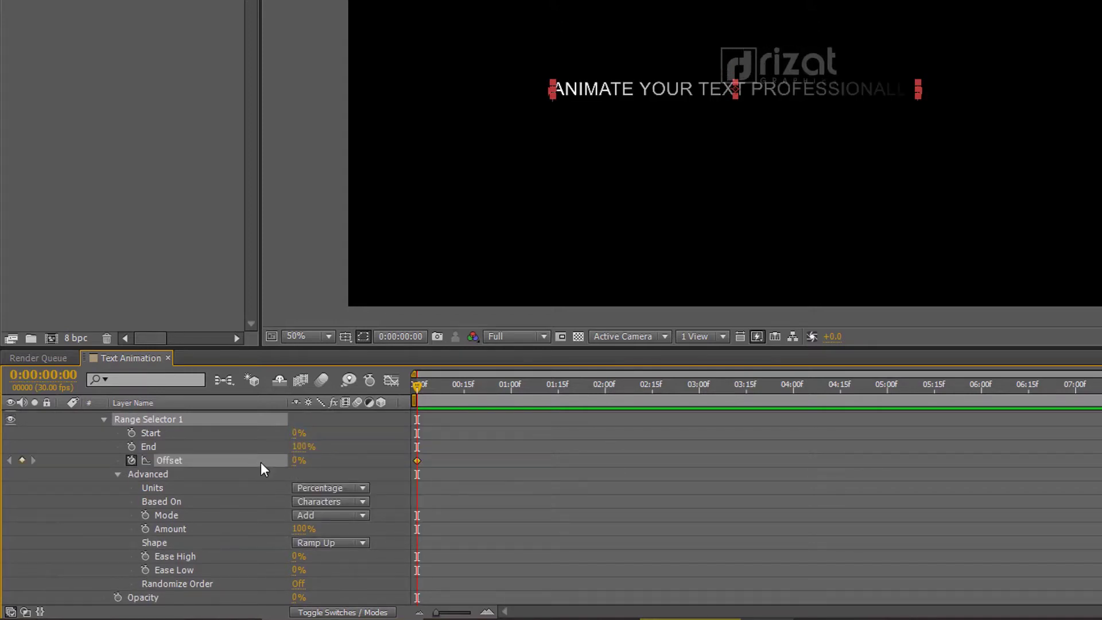
Step: Keyframe the range selector Offset from -100 at the start to 100 at five seconds
{"action": "left_click", "coordinate": [296, 462]}
{"action": "type", "text": "-100"}
{"action": "key", "text": "Return"}
{"action": "left_click_drag", "start_coordinate": [416, 382], "coordinate": [888, 384]}
{"action": "left_click", "coordinate": [305, 459]}
{"action": "type", "text": "100"}
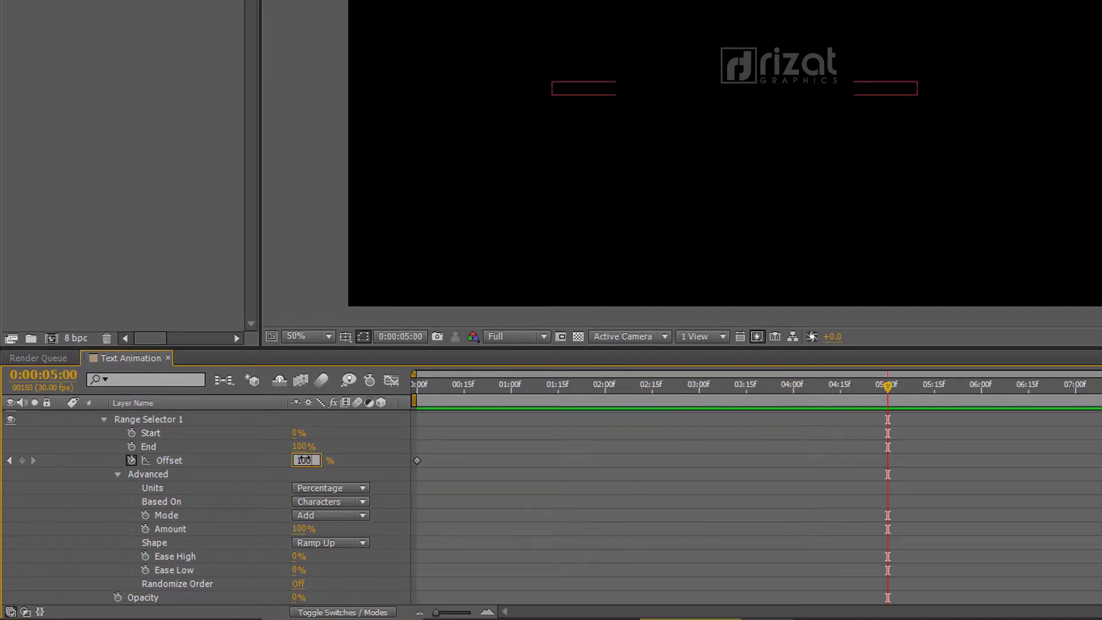
{"action": "key", "text": "Return"}
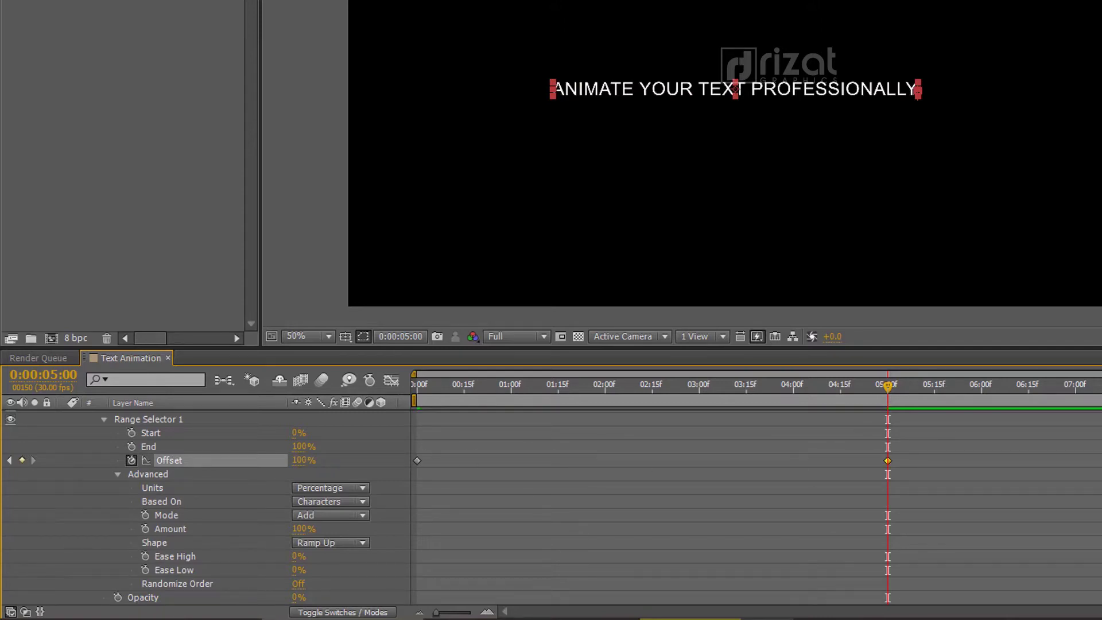
Step: Preview the character reveal, then collapse Animator 1 and return to the timeline start
{"action": "left_click", "coordinate": [1094, 141]}
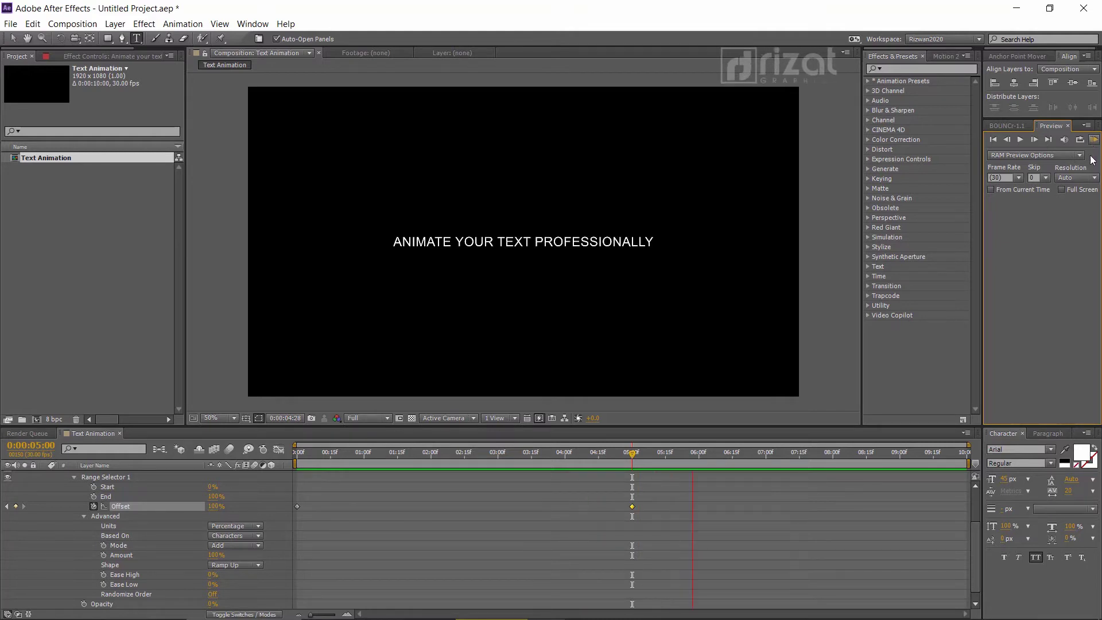
{"action": "key", "text": "space"}
{"action": "scroll", "coordinate": [133, 496], "scroll_direction": "up", "scroll_amount": 3}
{"action": "left_click", "coordinate": [64, 524]}
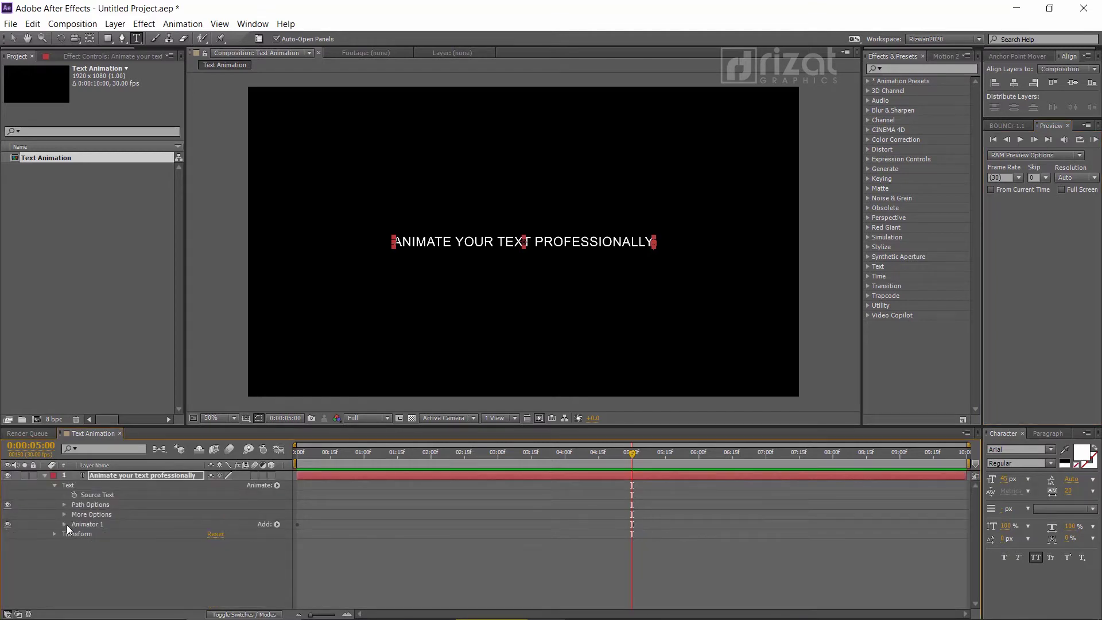
{"action": "left_click", "coordinate": [132, 475]}
{"action": "left_click", "coordinate": [304, 454]}
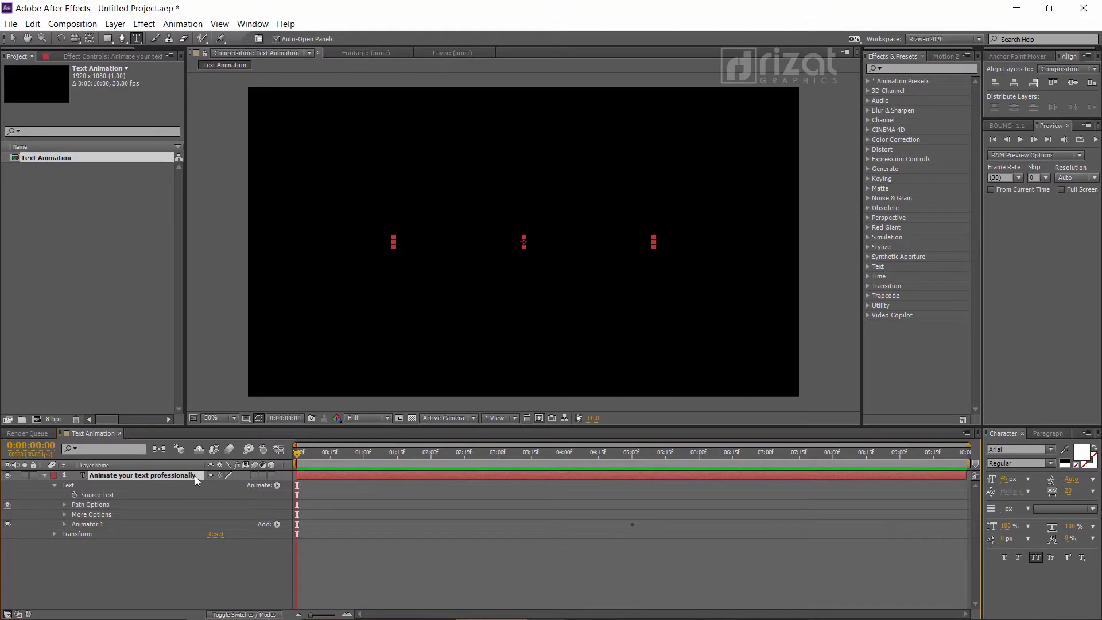
Step: Add a Tracking animator with starting keyframes on Tracking Type and Tracking Amount
{"action": "left_click", "coordinate": [188, 24]}
{"action": "mouse_move", "coordinate": [216, 175]}
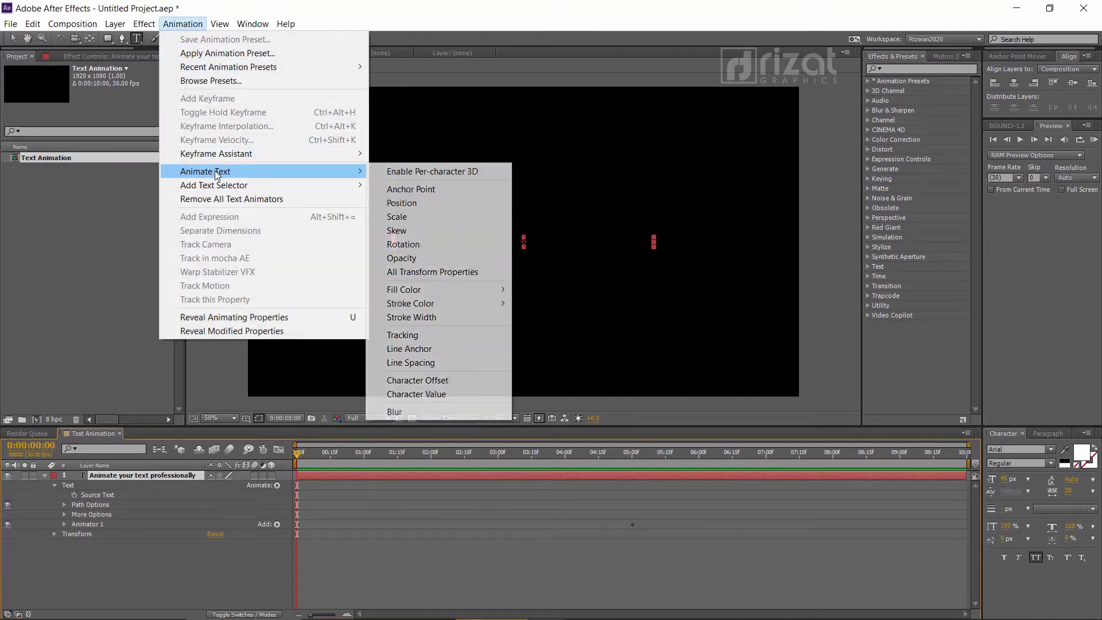
{"action": "left_click", "coordinate": [418, 339]}
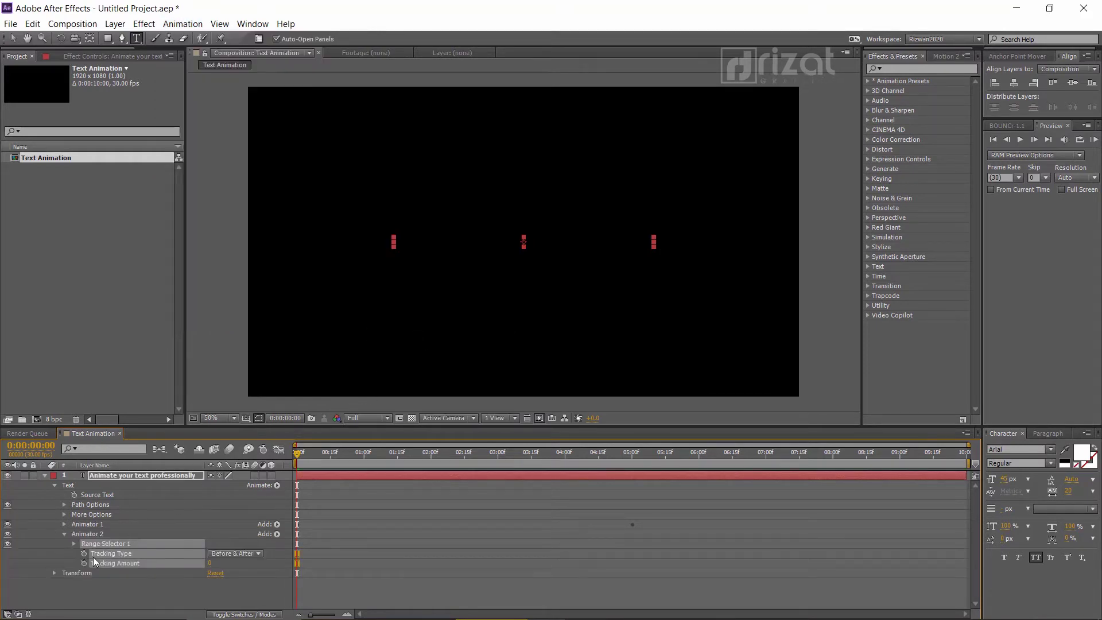
{"action": "left_click", "coordinate": [84, 553]}
{"action": "left_click", "coordinate": [83, 563]}
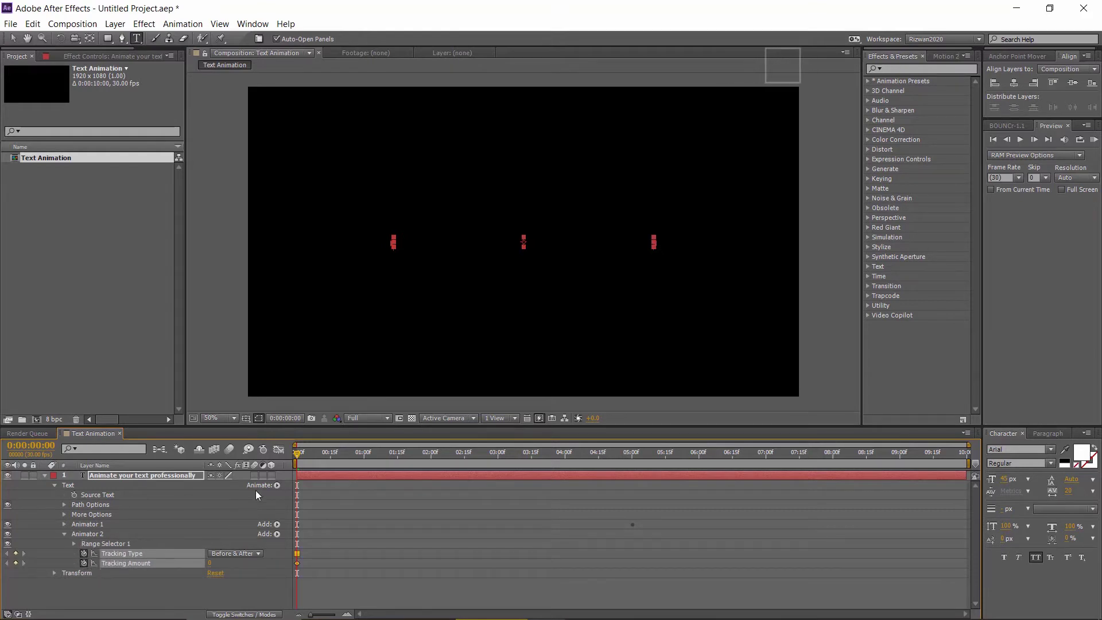
Step: Set Tracking Amount to 8 at the composition's last frame
{"action": "left_click_drag", "start_coordinate": [301, 452], "coordinate": [687, 427]}
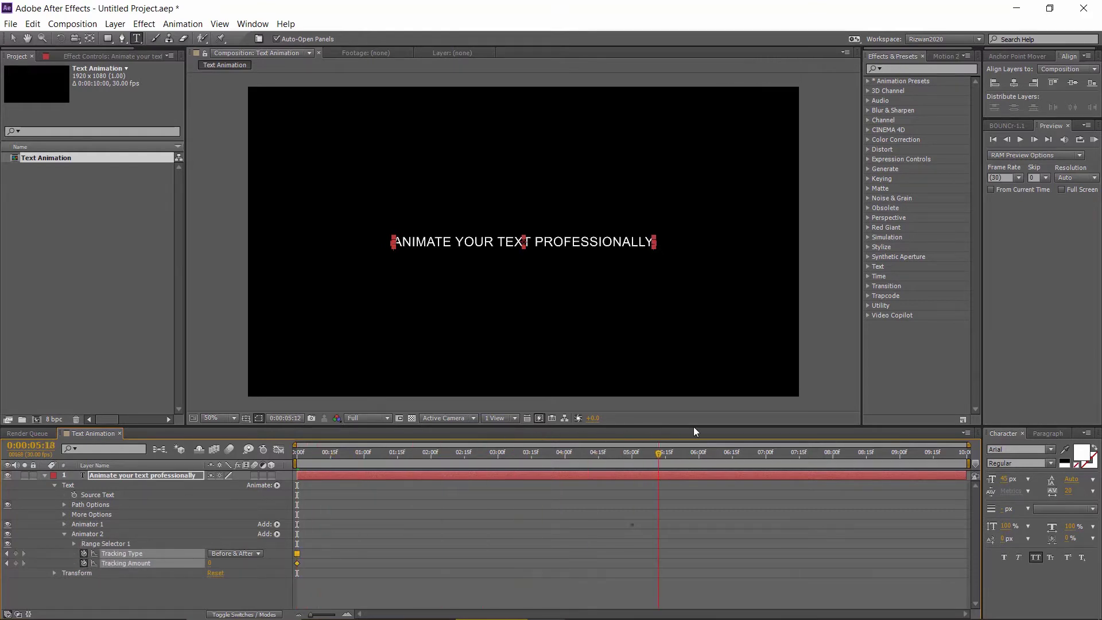
{"action": "left_click", "coordinate": [964, 452]}
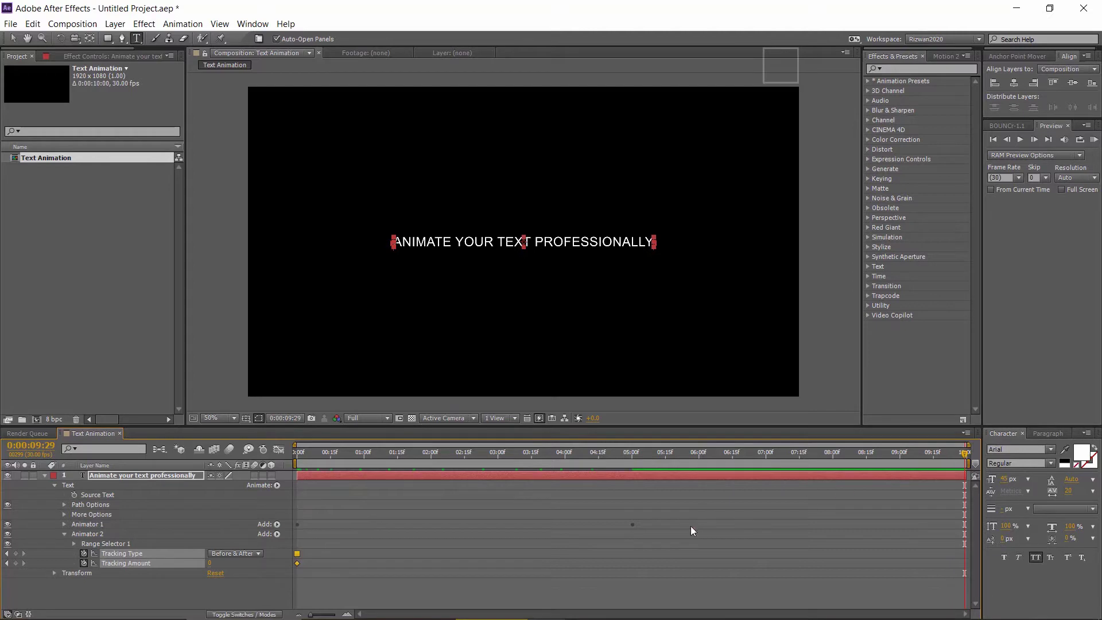
{"action": "left_click", "coordinate": [209, 565]}
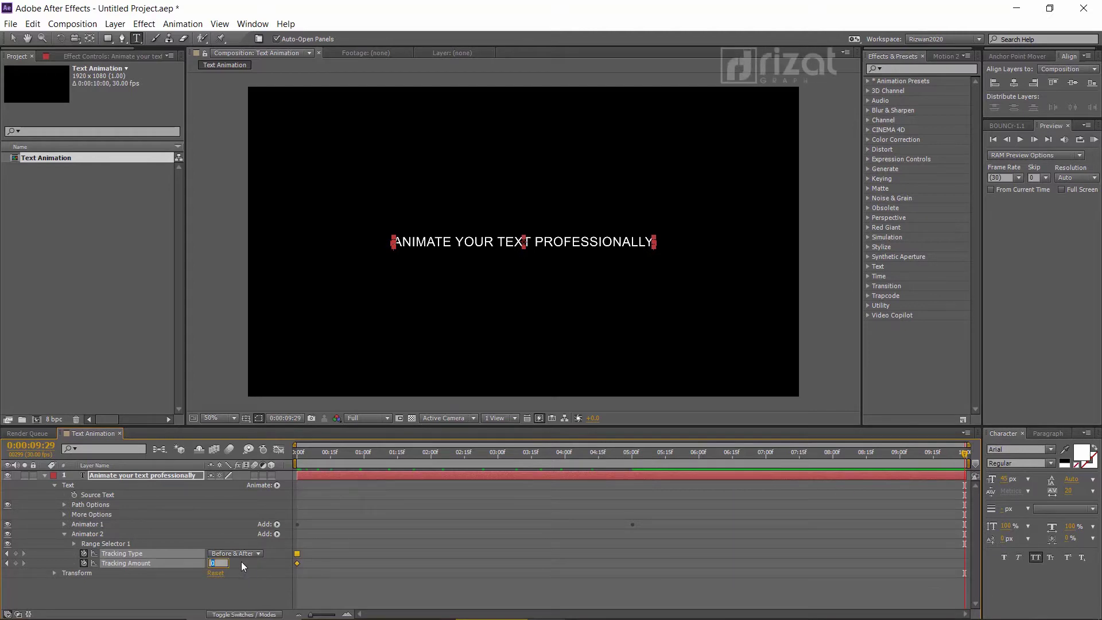
{"action": "type", "text": "8"}
{"action": "key", "text": "Return"}
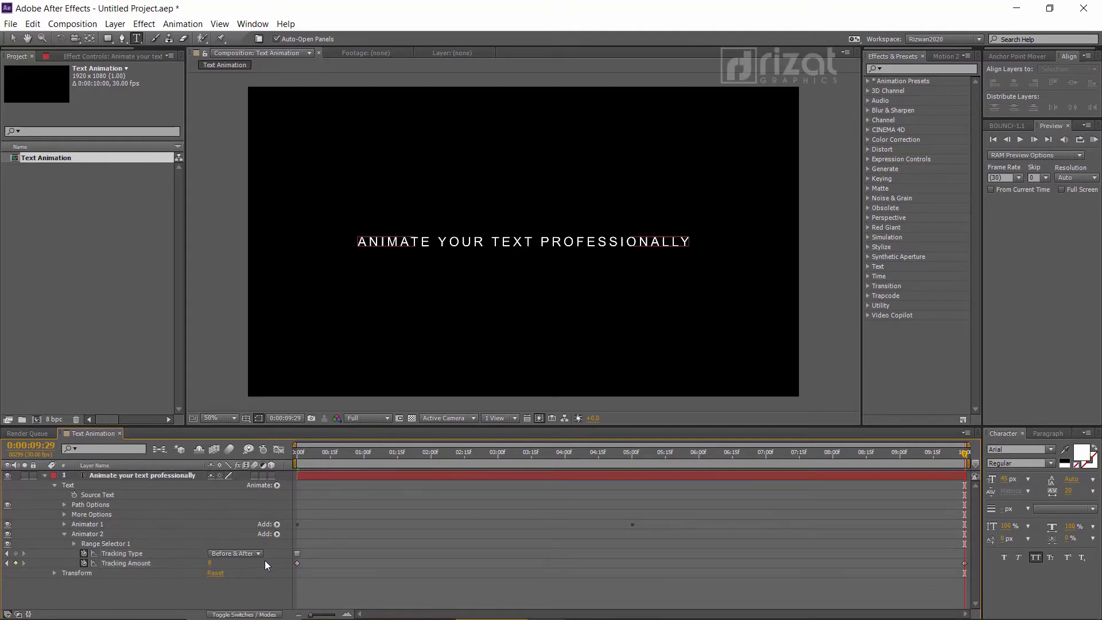
{"action": "left_click", "coordinate": [1095, 143]}
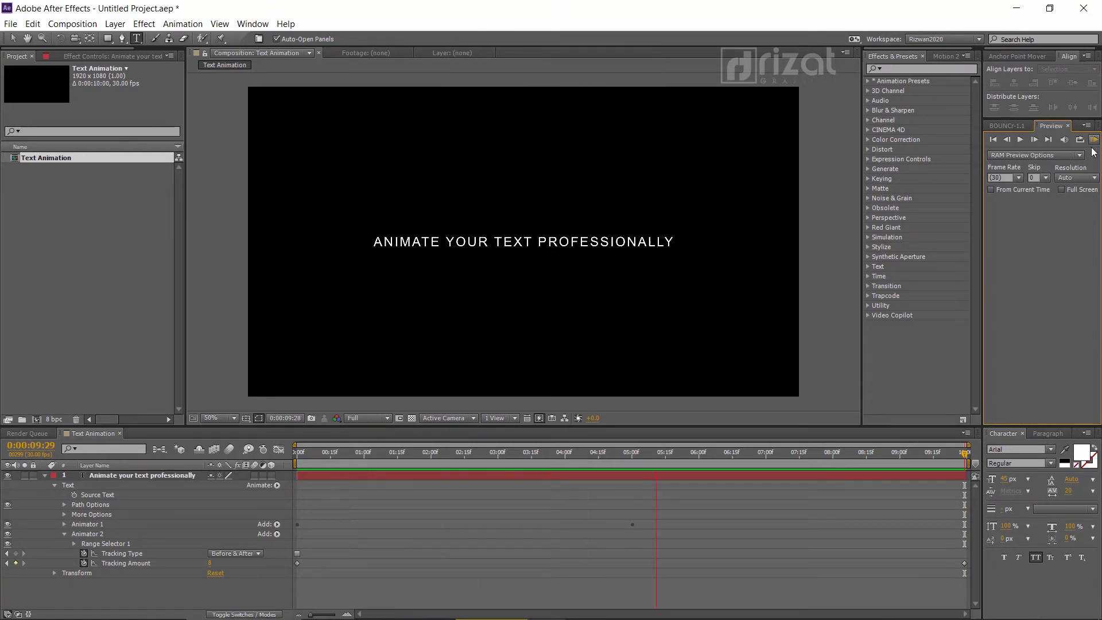
{"action": "left_click", "coordinate": [641, 507]}
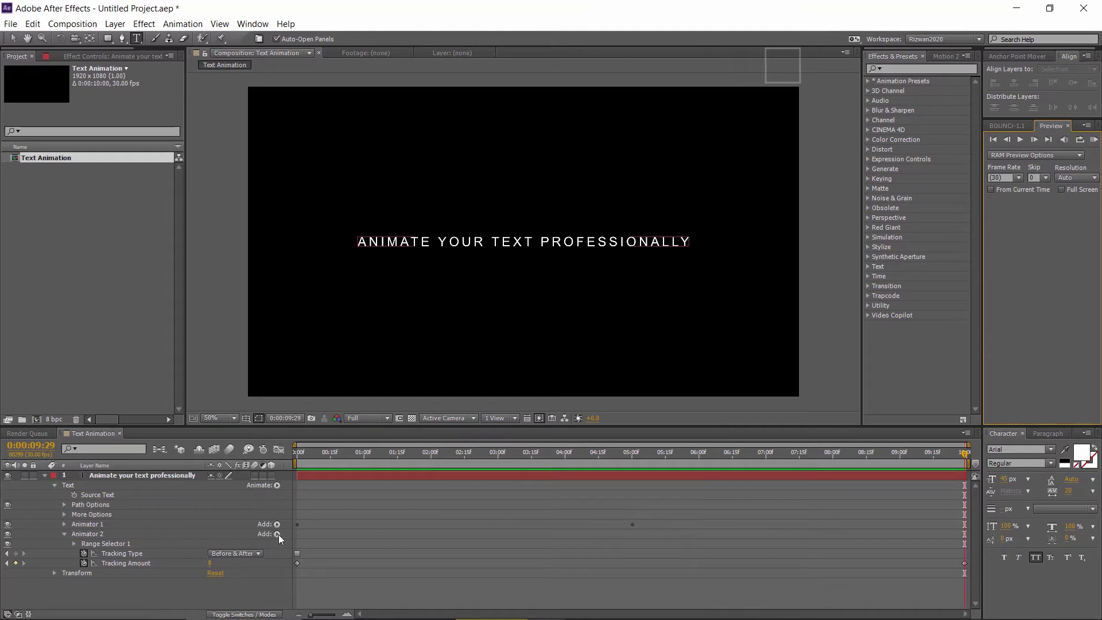
Step: Collapse Animator 2 and add a Blur property to Animator 1
{"action": "left_click", "coordinate": [71, 524]}
{"action": "left_click", "coordinate": [64, 533]}
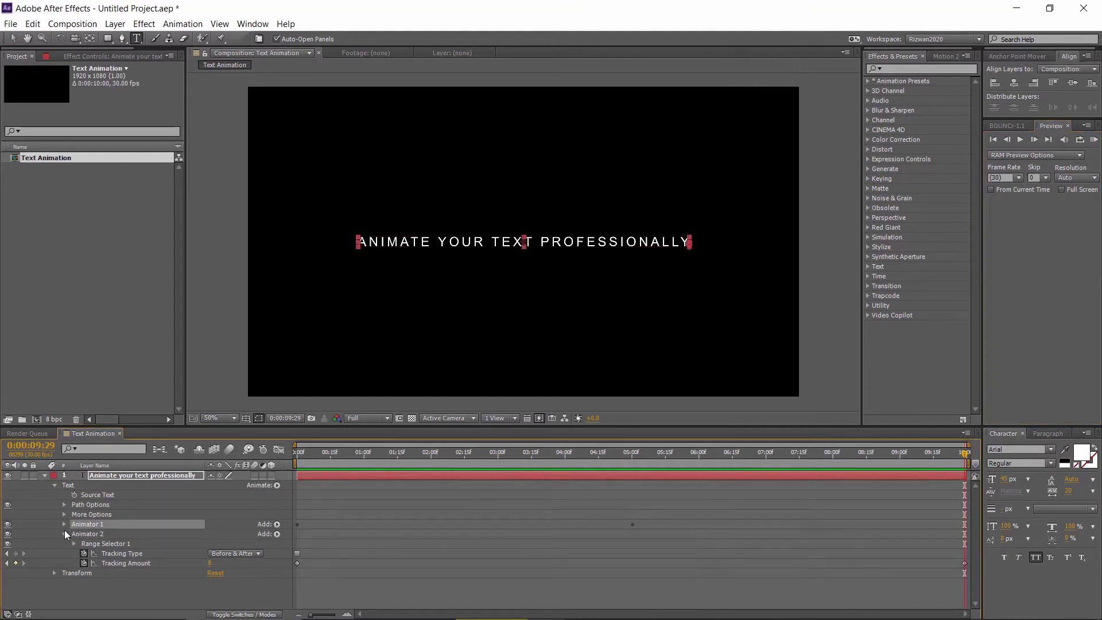
{"action": "left_click", "coordinate": [64, 524]}
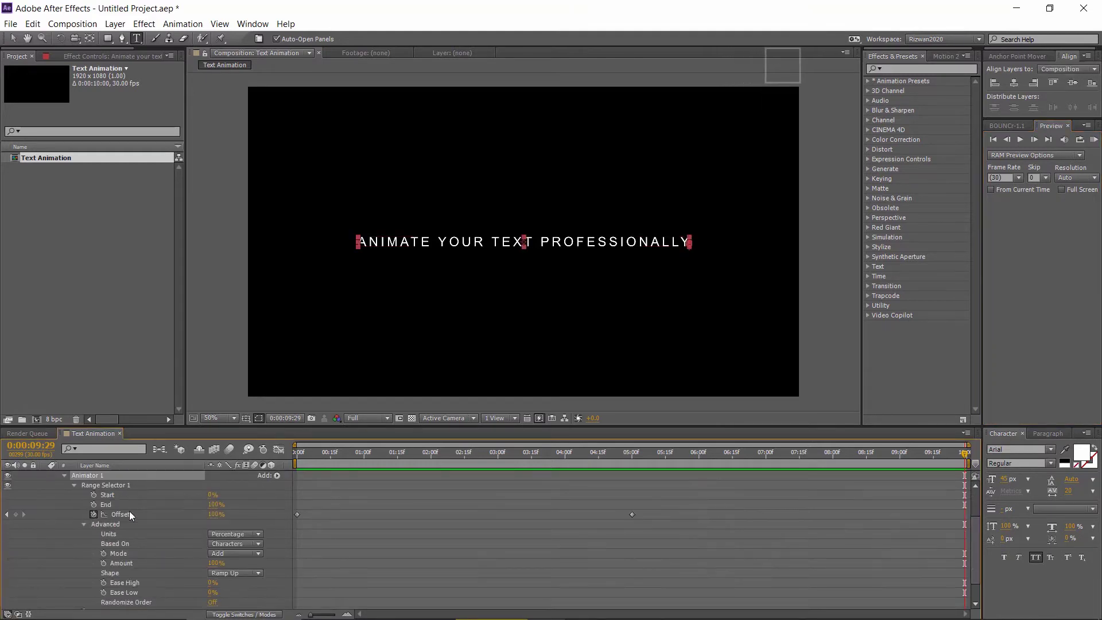
{"action": "left_click", "coordinate": [278, 477]}
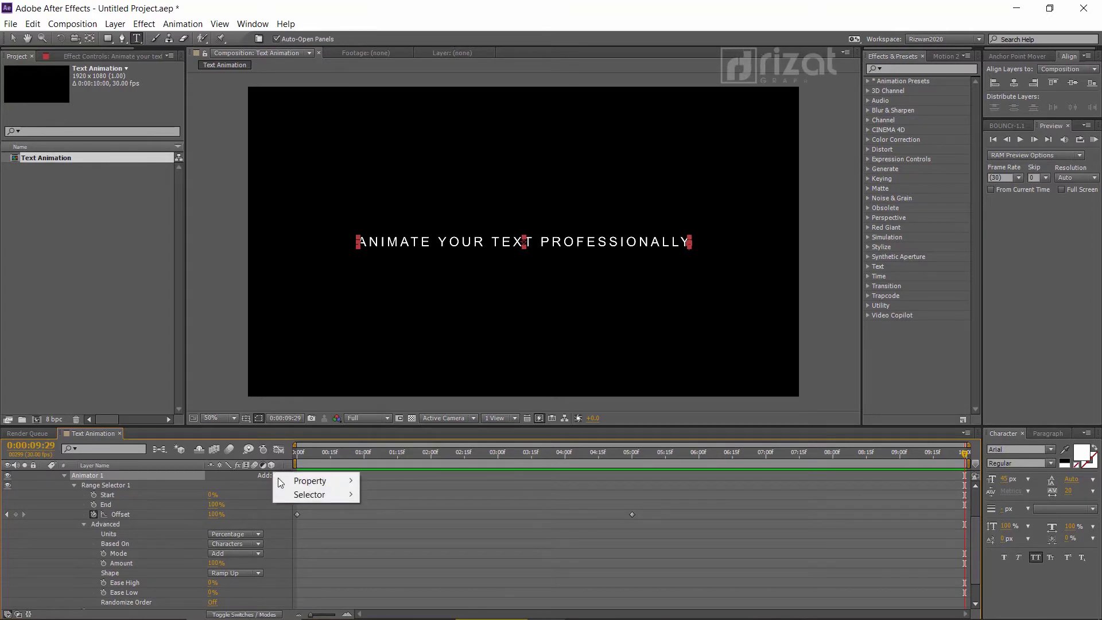
{"action": "mouse_move", "coordinate": [281, 483]}
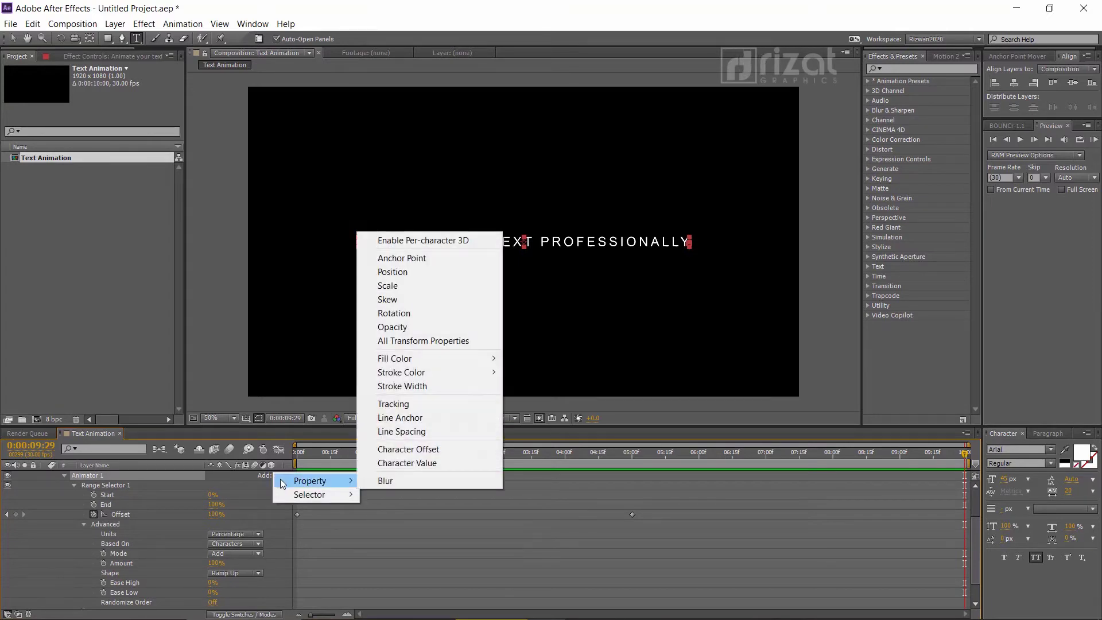
{"action": "left_click", "coordinate": [374, 480]}
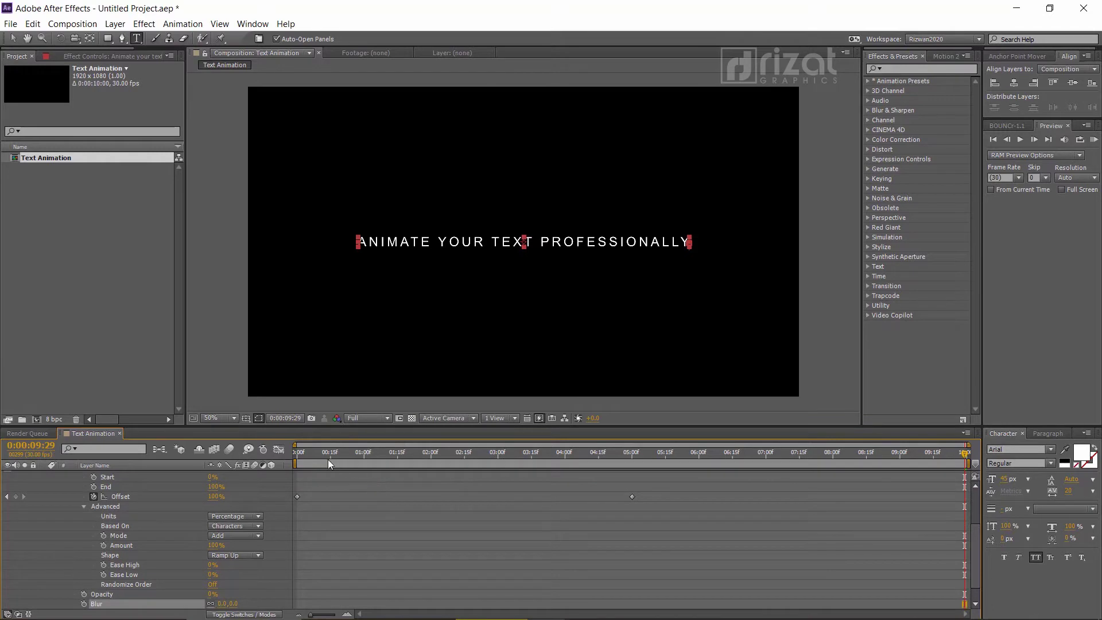
Step: Set Animator 1's Blur to 20 and preview the blurred character reveal
{"action": "left_click", "coordinate": [296, 453]}
{"action": "left_click", "coordinate": [224, 606]}
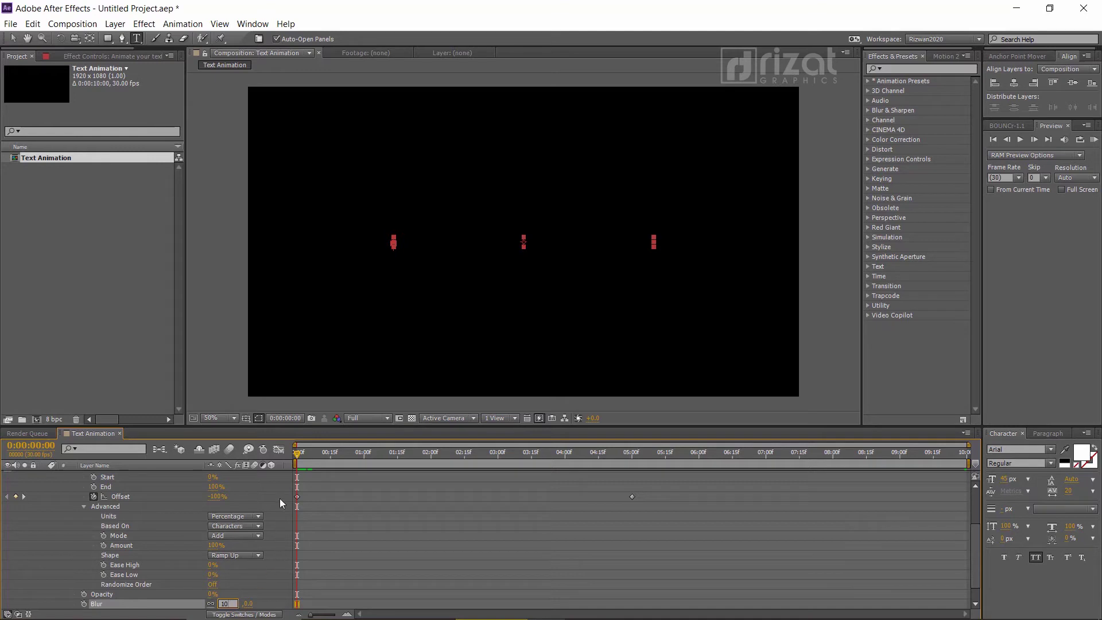
{"action": "key", "text": "Return"}
{"action": "left_click_drag", "start_coordinate": [303, 454], "coordinate": [463, 454]}
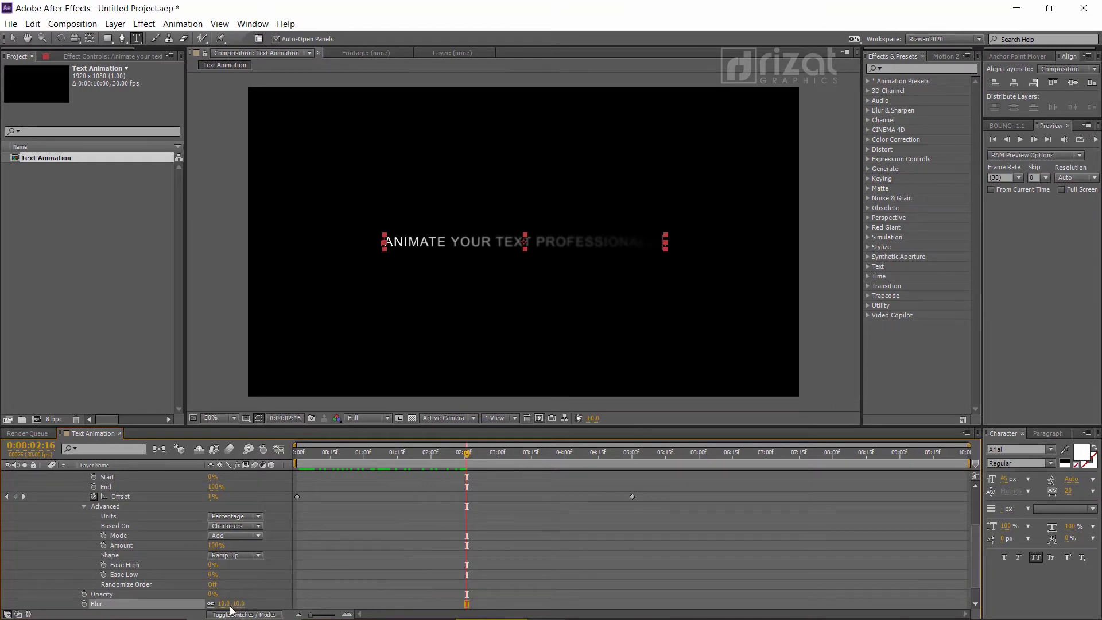
{"action": "left_click_drag", "start_coordinate": [220, 603], "coordinate": [229, 616]}
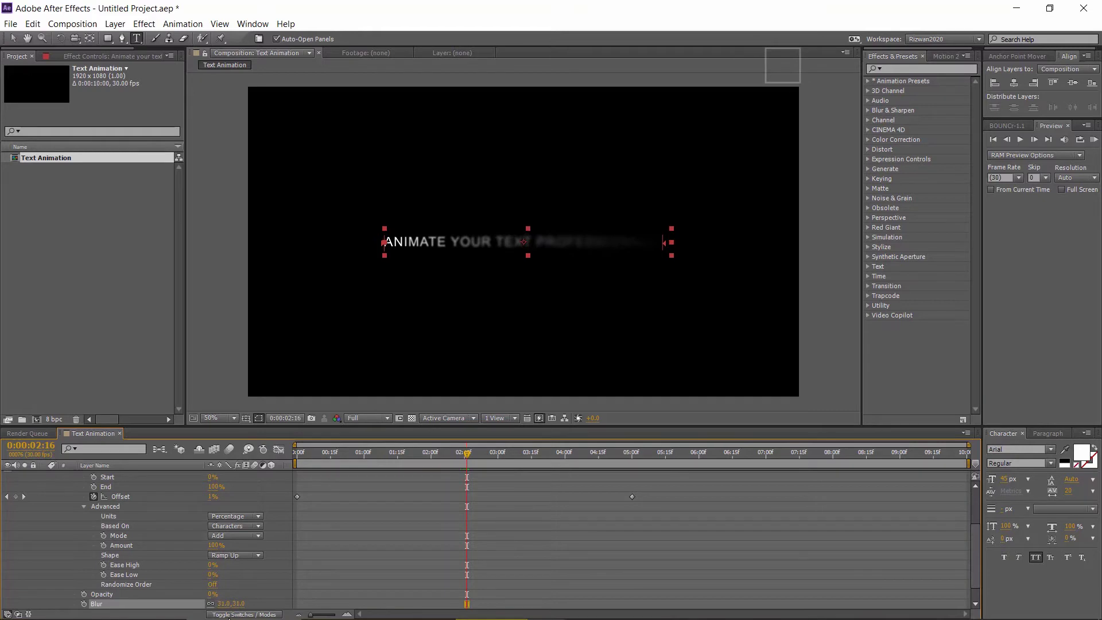
{"action": "left_click", "coordinate": [224, 603]}
{"action": "type", "text": "2"}
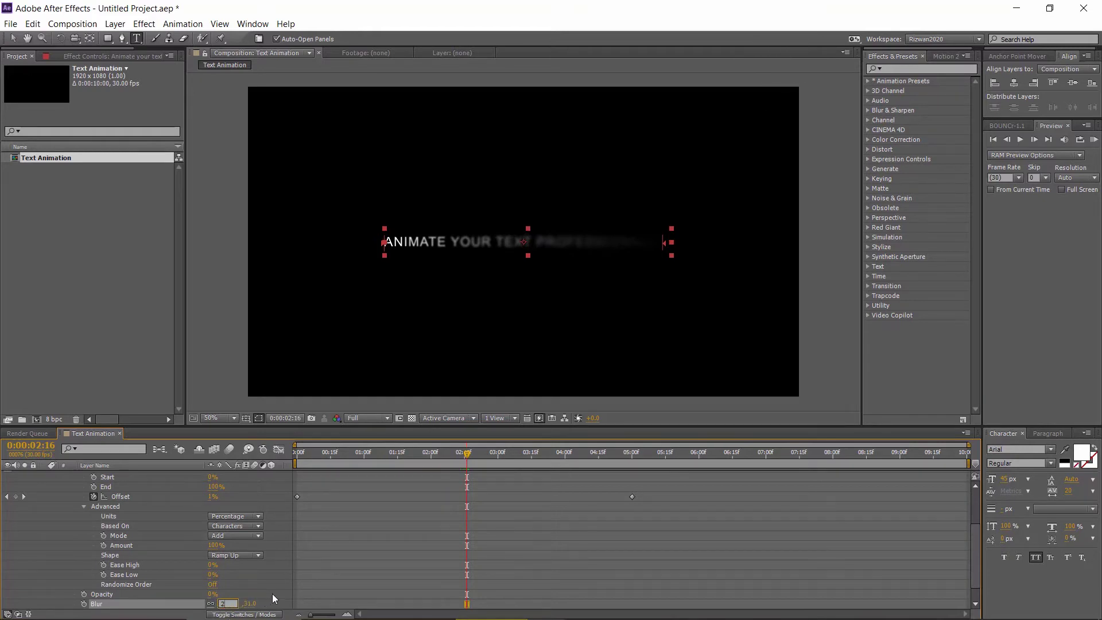
{"action": "type", "text": "0"}
{"action": "left_click", "coordinate": [280, 559]}
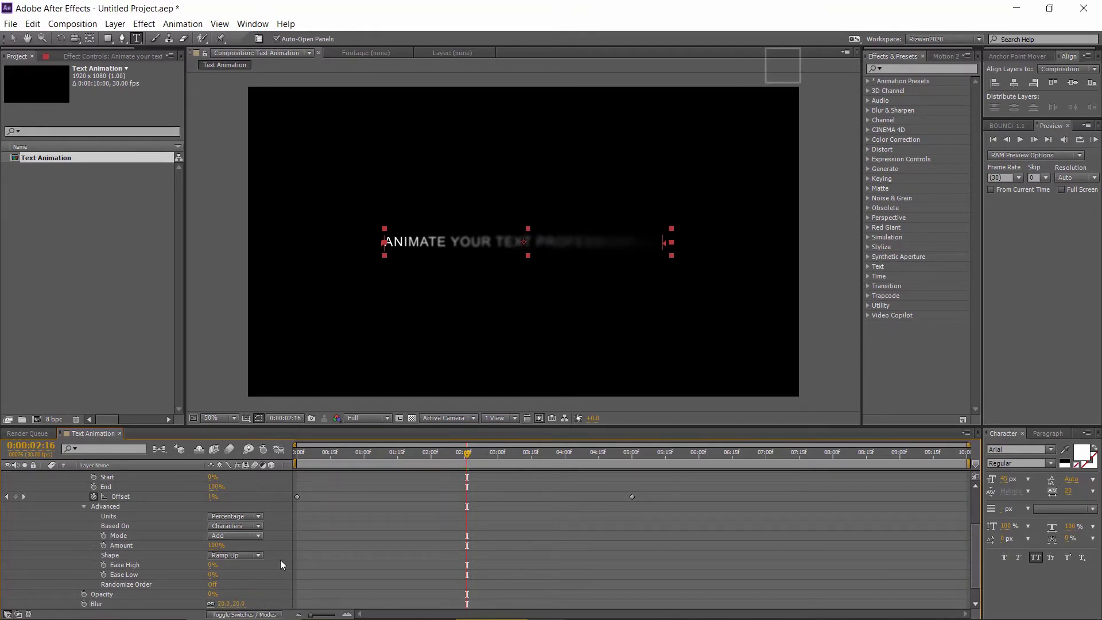
{"action": "left_click", "coordinate": [1094, 139]}
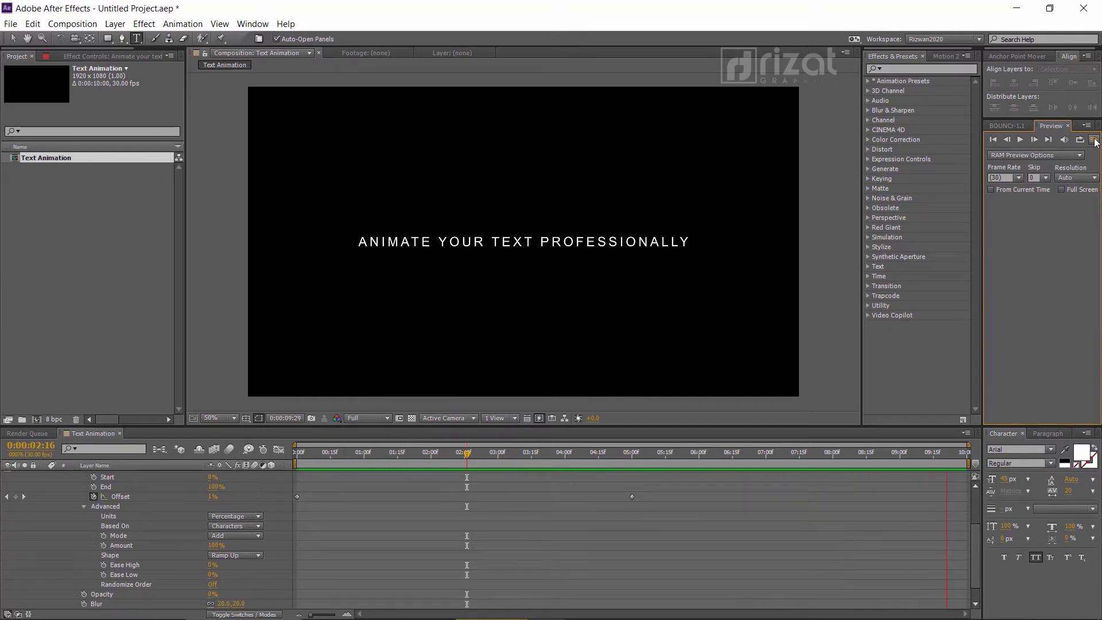
Step: Stop the preview and collapse Animator 1 in the timeline
{"action": "left_click", "coordinate": [1094, 141]}
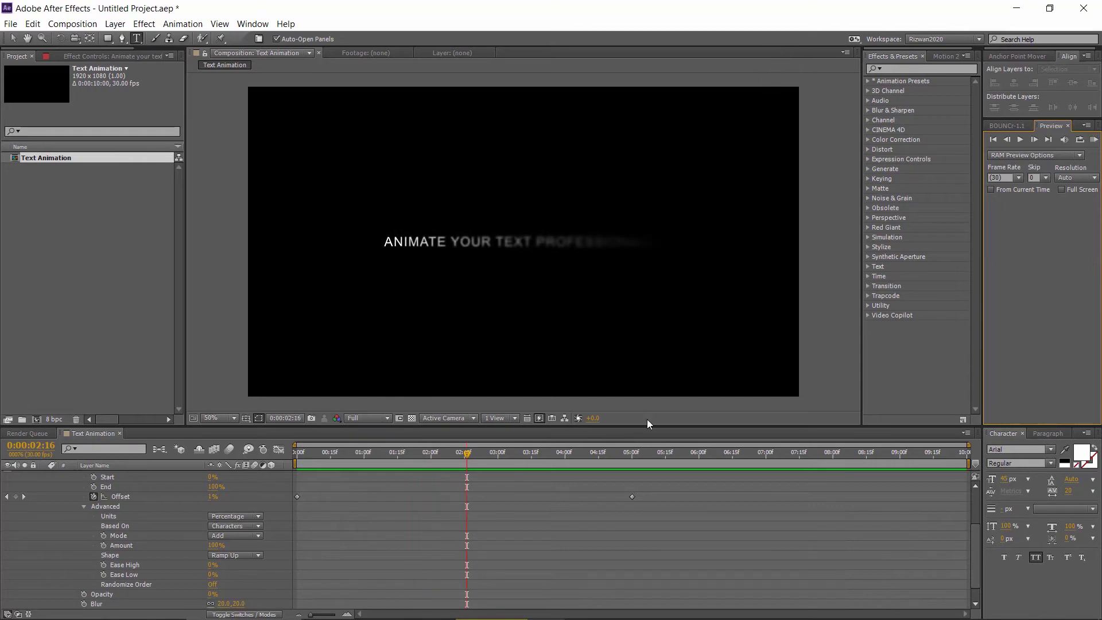
{"action": "scroll", "coordinate": [109, 512], "scroll_direction": "up", "scroll_amount": 3}
{"action": "left_click", "coordinate": [64, 517]}
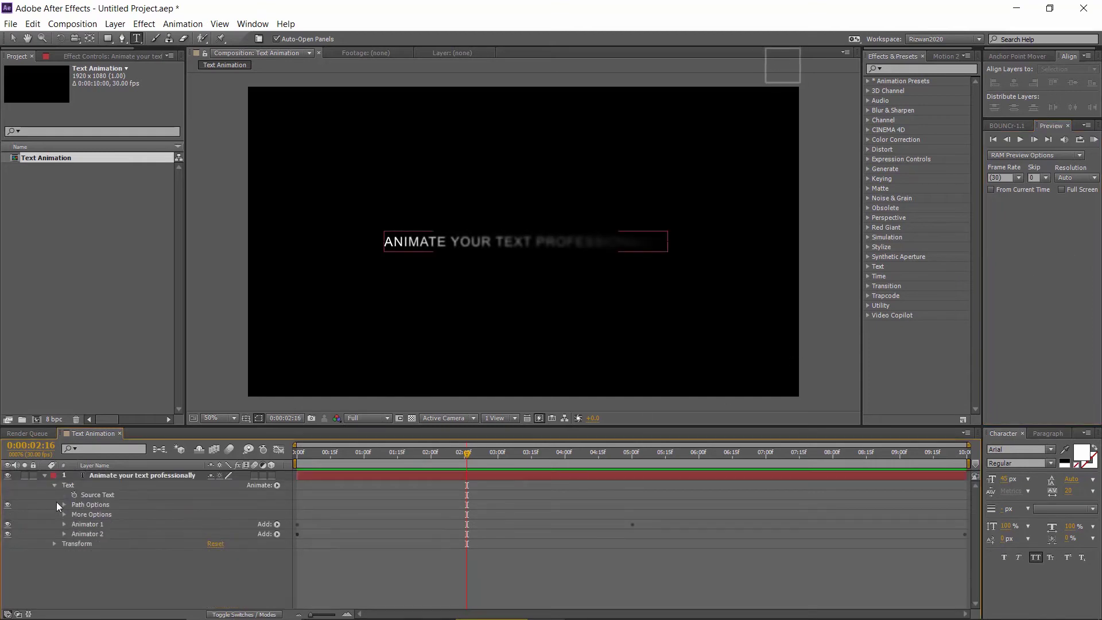
Step: Change the Text Animation composition's duration to 0:00:20:00 in Composition Settings
{"action": "right_click", "coordinate": [60, 160]}
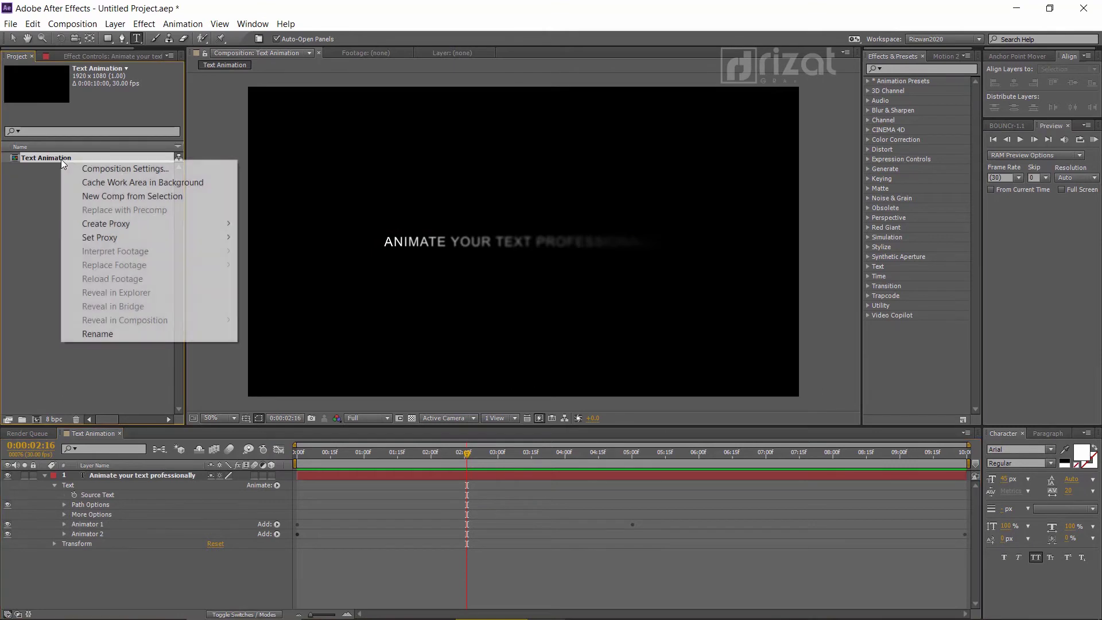
{"action": "left_click", "coordinate": [67, 168]}
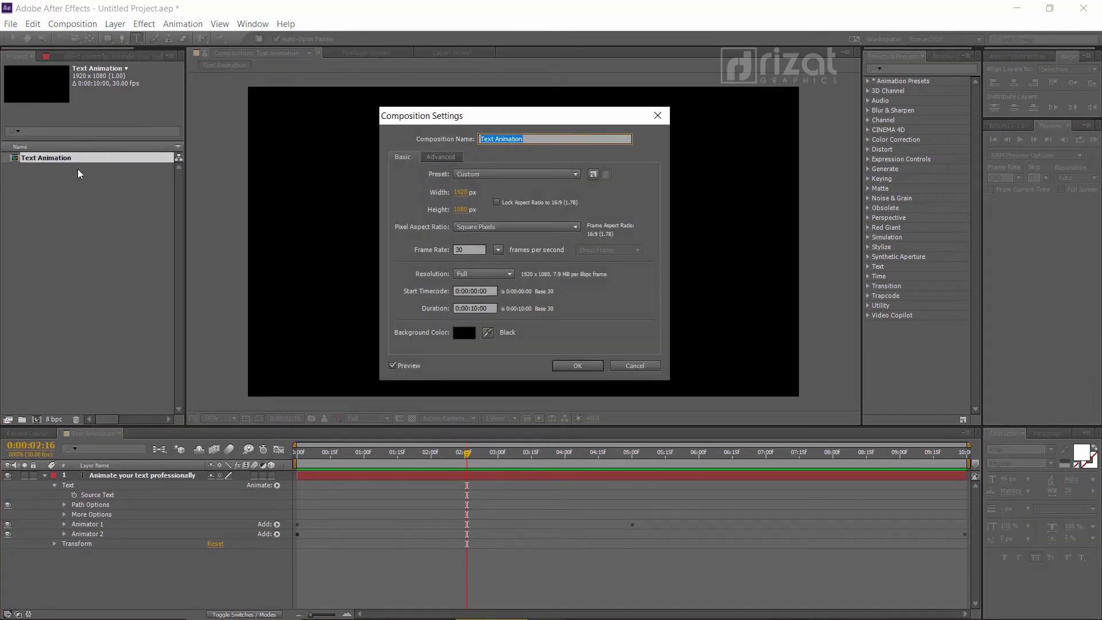
{"action": "left_click", "coordinate": [476, 309]}
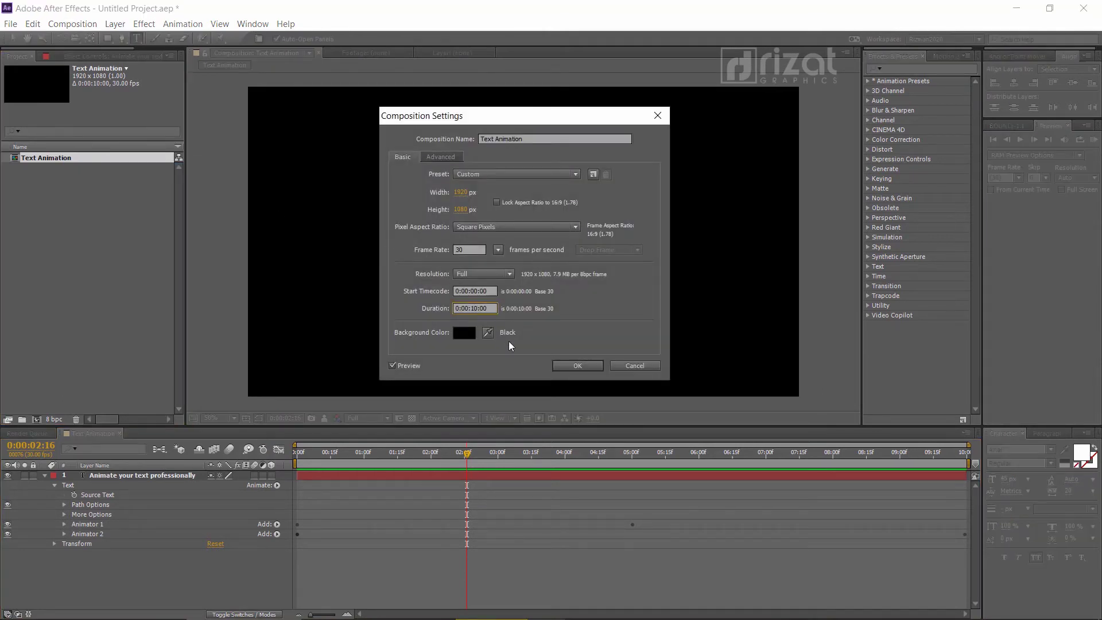
{"action": "left_click", "coordinate": [577, 365]}
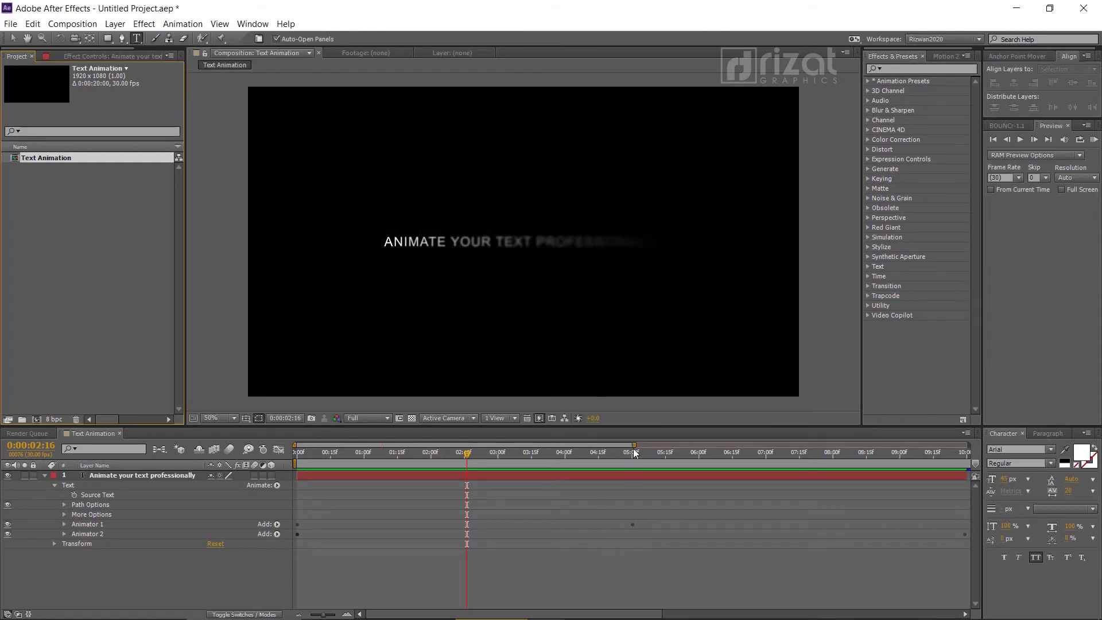
Step: Extend the text layer to about 19.5 s and duplicate Animator 1 as Animator 3 below Animator 2
{"action": "left_click", "coordinate": [946, 488]}
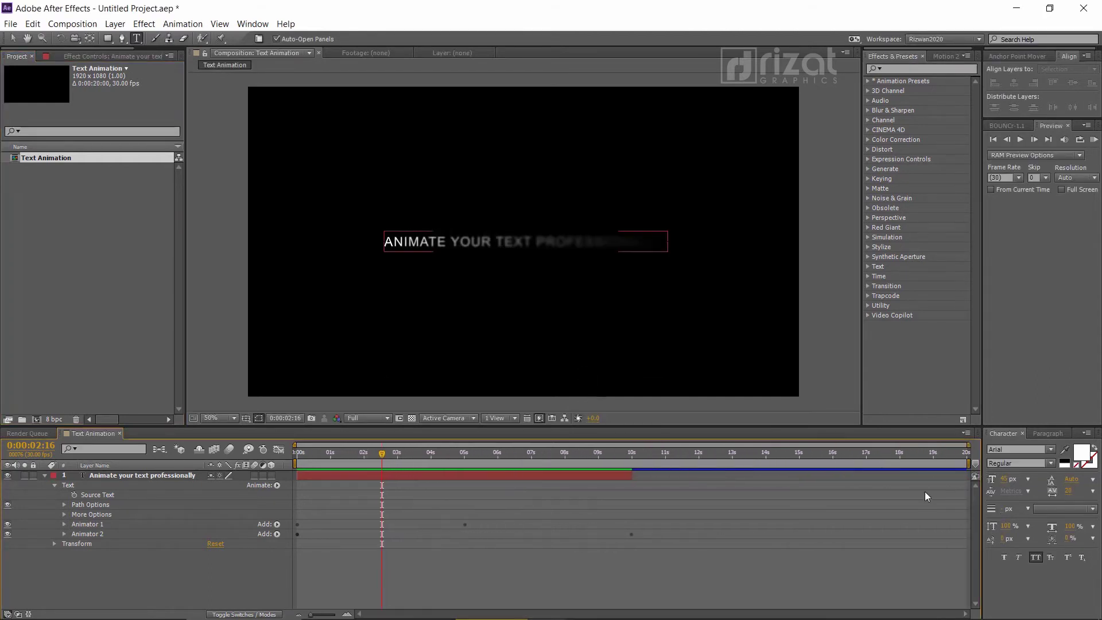
{"action": "left_click_drag", "start_coordinate": [633, 475], "coordinate": [957, 495]}
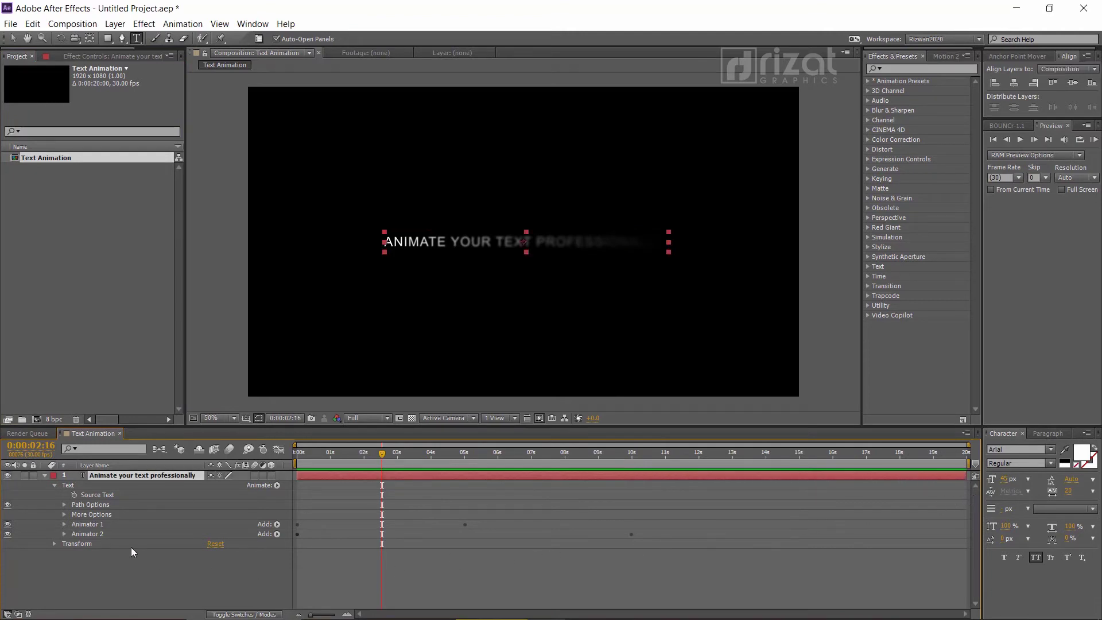
{"action": "left_click", "coordinate": [92, 524]}
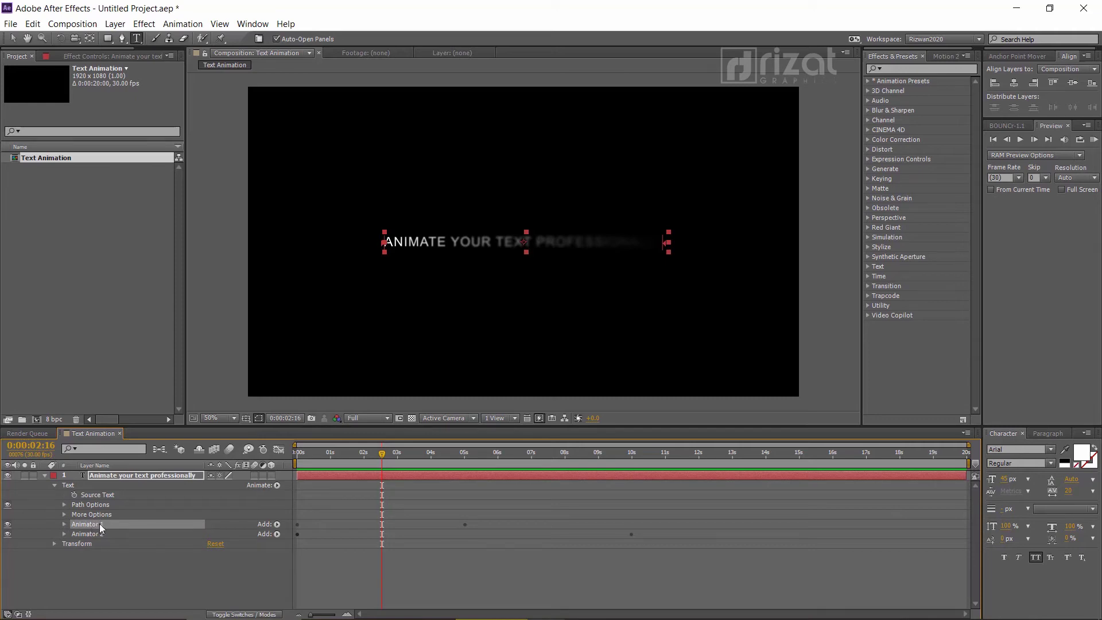
{"action": "key", "text": "ctrl+d"}
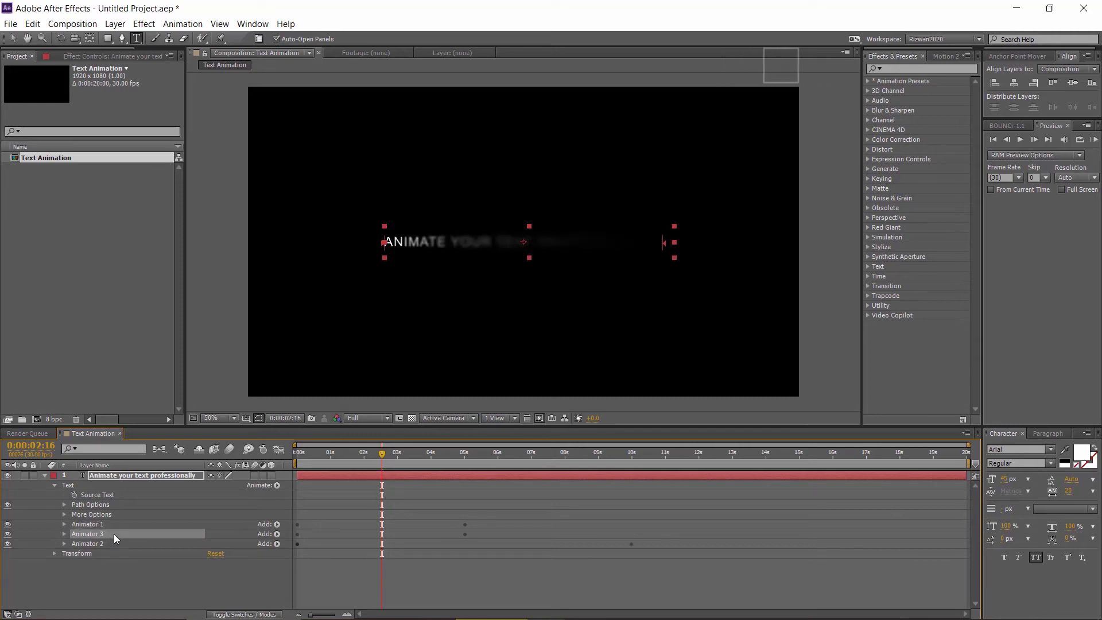
{"action": "left_click_drag", "start_coordinate": [113, 536], "coordinate": [113, 546]}
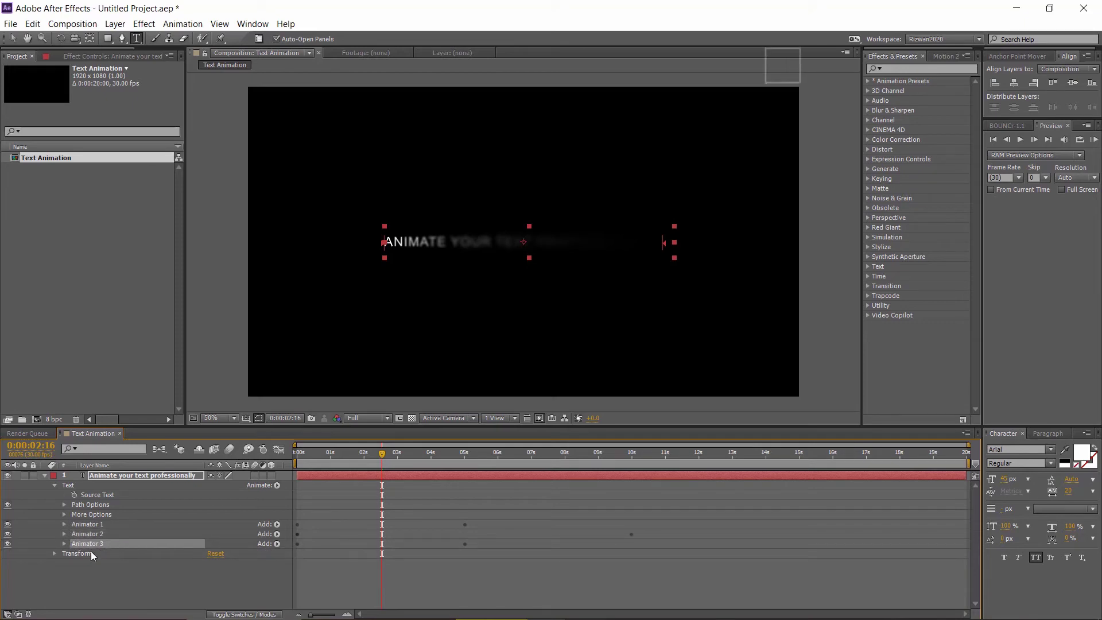
Step: Shift Animator 3's Offset keyframes to 10 s, set its shape to Ramp Down, and preview
{"action": "left_click", "coordinate": [64, 543]}
{"action": "left_click", "coordinate": [74, 554]}
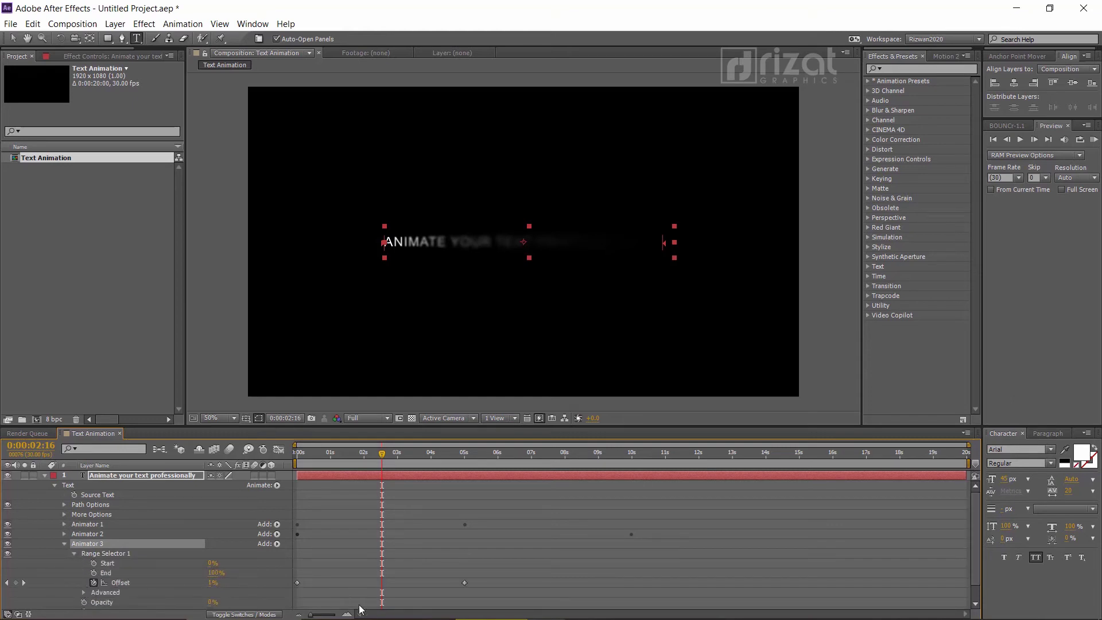
{"action": "left_click", "coordinate": [507, 586]}
{"action": "left_click_drag", "start_coordinate": [507, 586], "coordinate": [428, 583]}
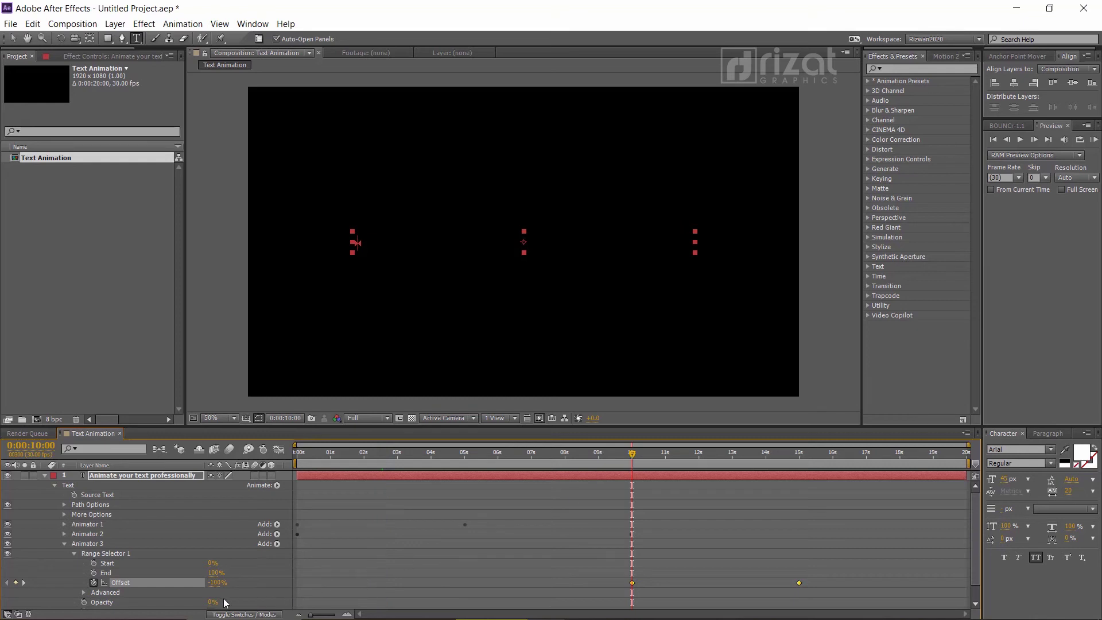
{"action": "scroll", "coordinate": [142, 577], "scroll_direction": "down", "scroll_amount": 1}
{"action": "left_click", "coordinate": [83, 574]}
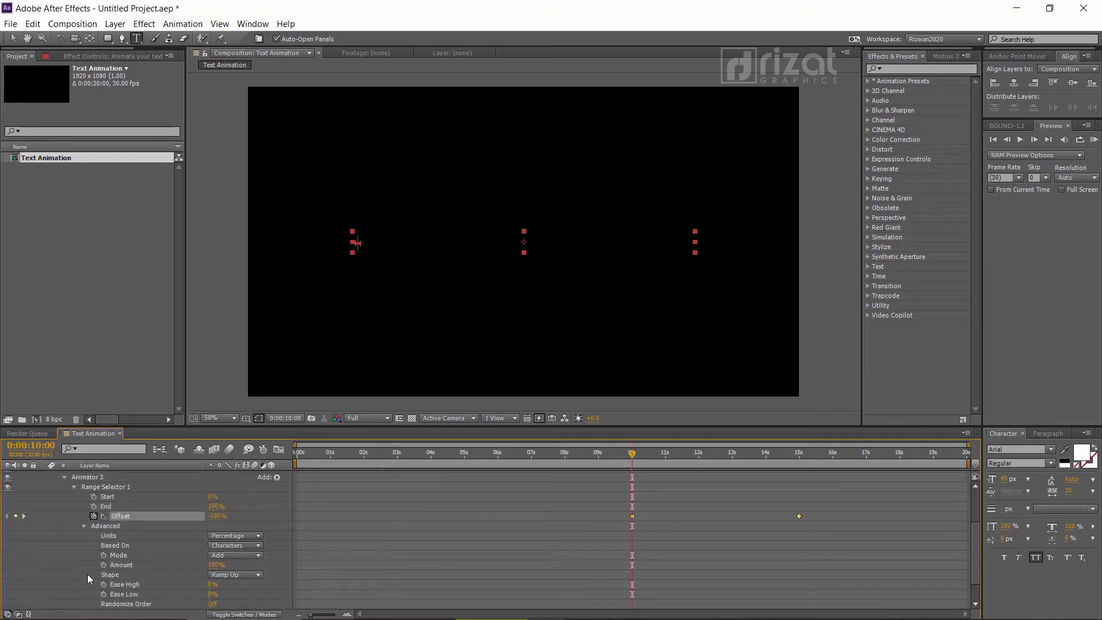
{"action": "left_click", "coordinate": [236, 575]}
{"action": "left_click", "coordinate": [248, 521]}
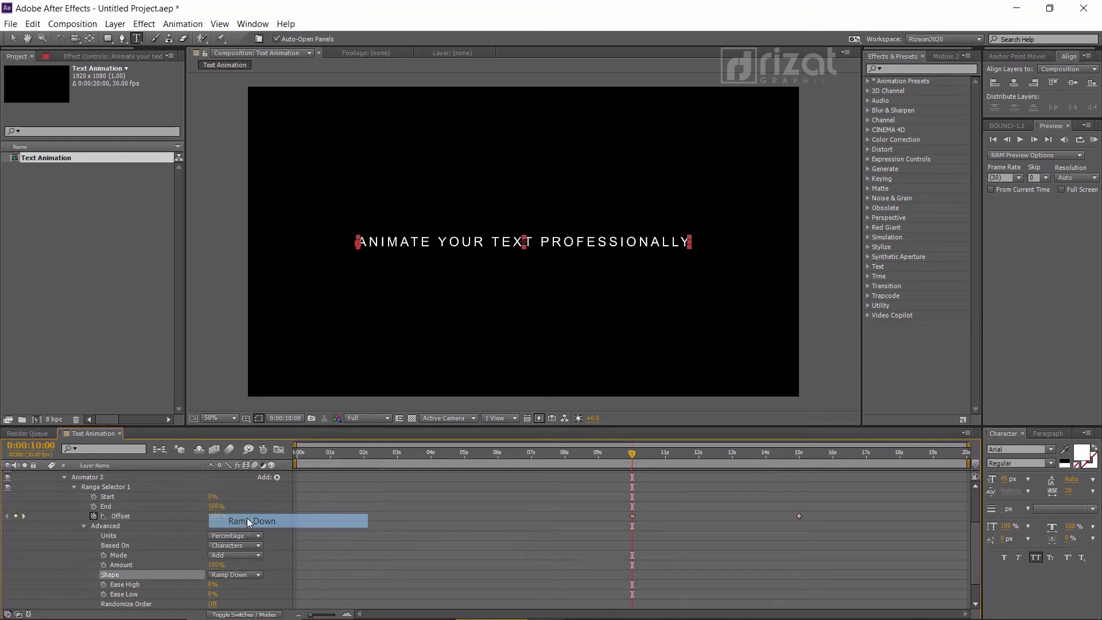
{"action": "left_click", "coordinate": [298, 452]}
{"action": "left_click", "coordinate": [1094, 144]}
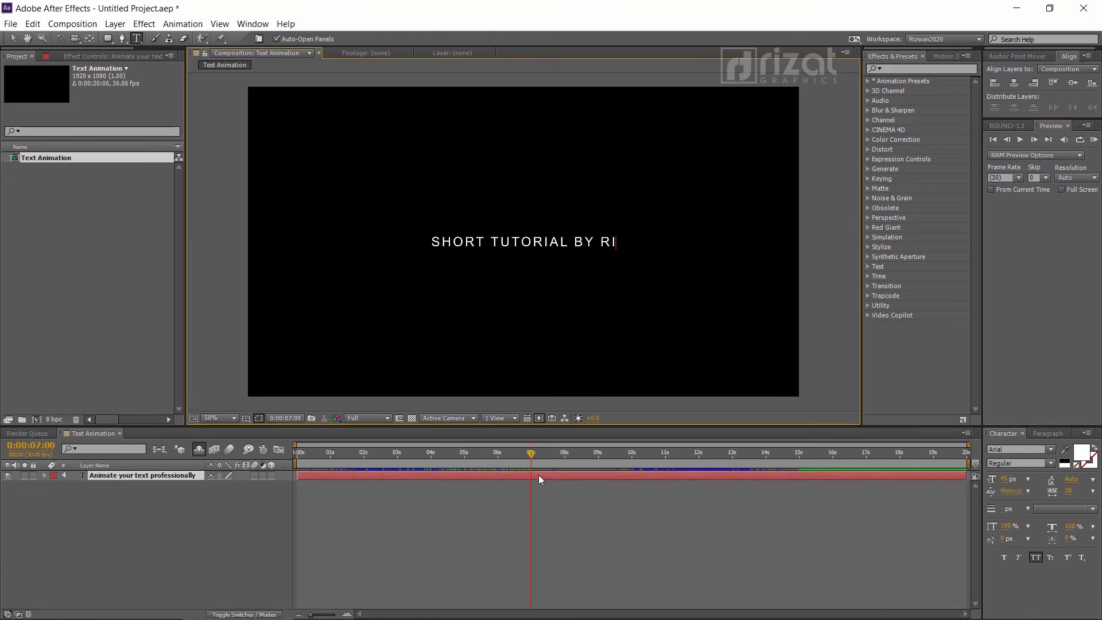
Step: Finish the copied line as 'SHORT TUTORIAL BY' plus the studio name, and preview its animation
{"action": "type", "text": "S"}
{"action": "left_click", "coordinate": [661, 513]}
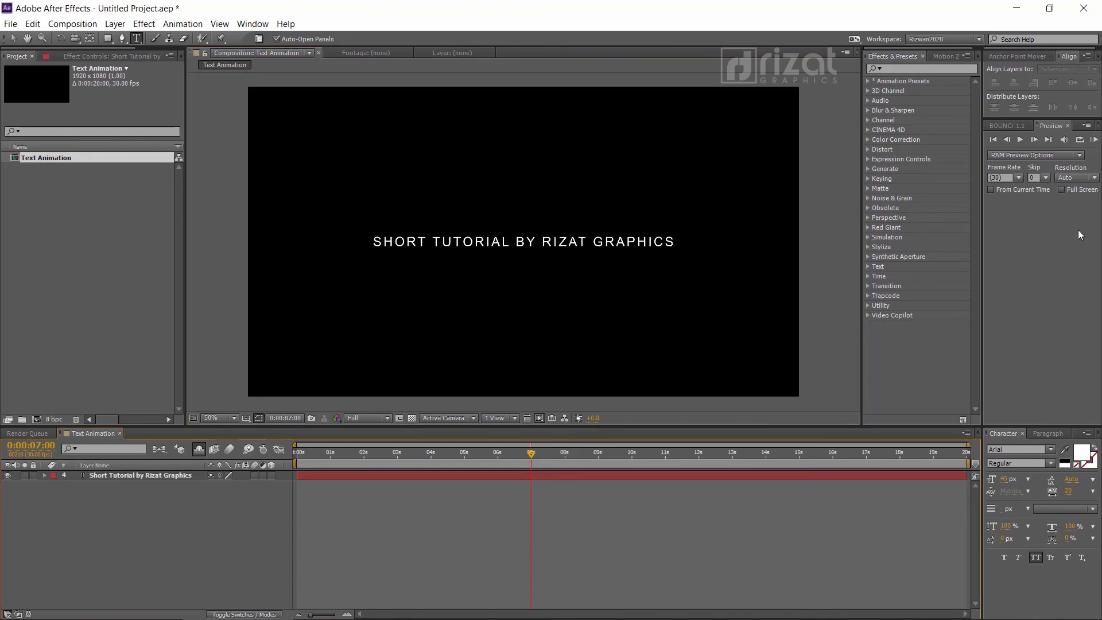
{"action": "left_click", "coordinate": [1095, 143]}
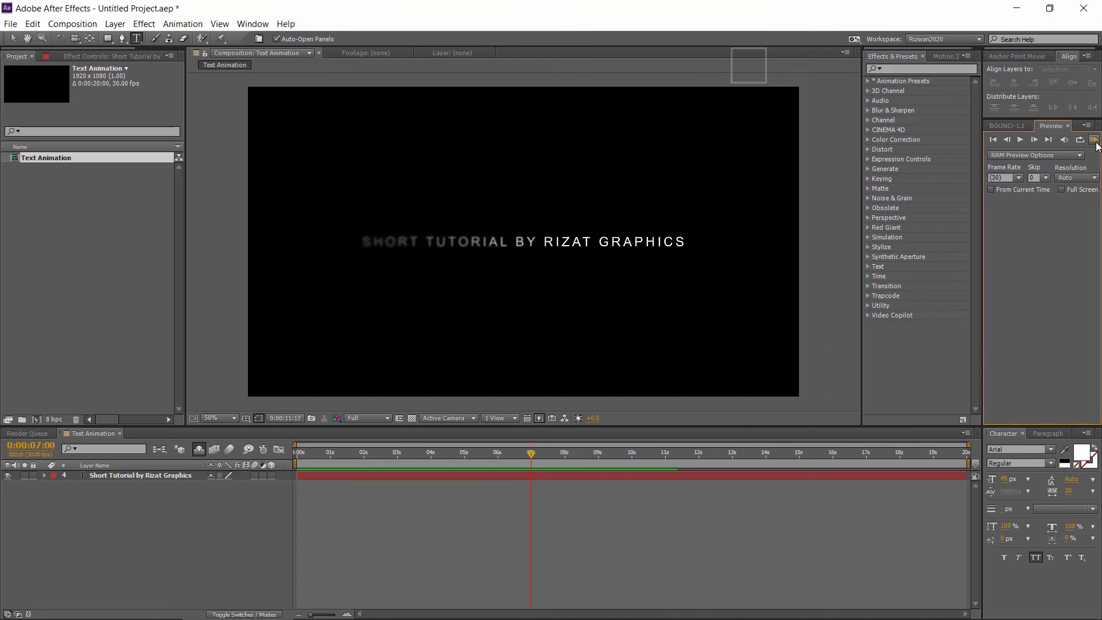
Step: Move the credit layer's Tracking Amount keyframes so the last sits at 15 s, then preview
{"action": "left_click", "coordinate": [699, 476]}
{"action": "key", "text": "u"}
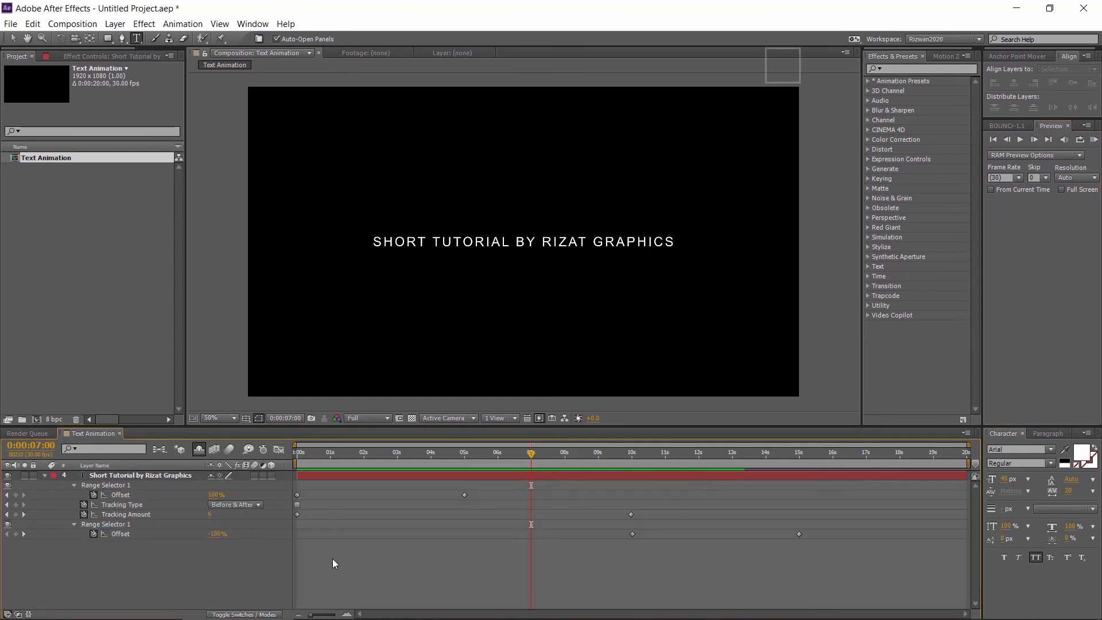
{"action": "left_click", "coordinate": [146, 515]}
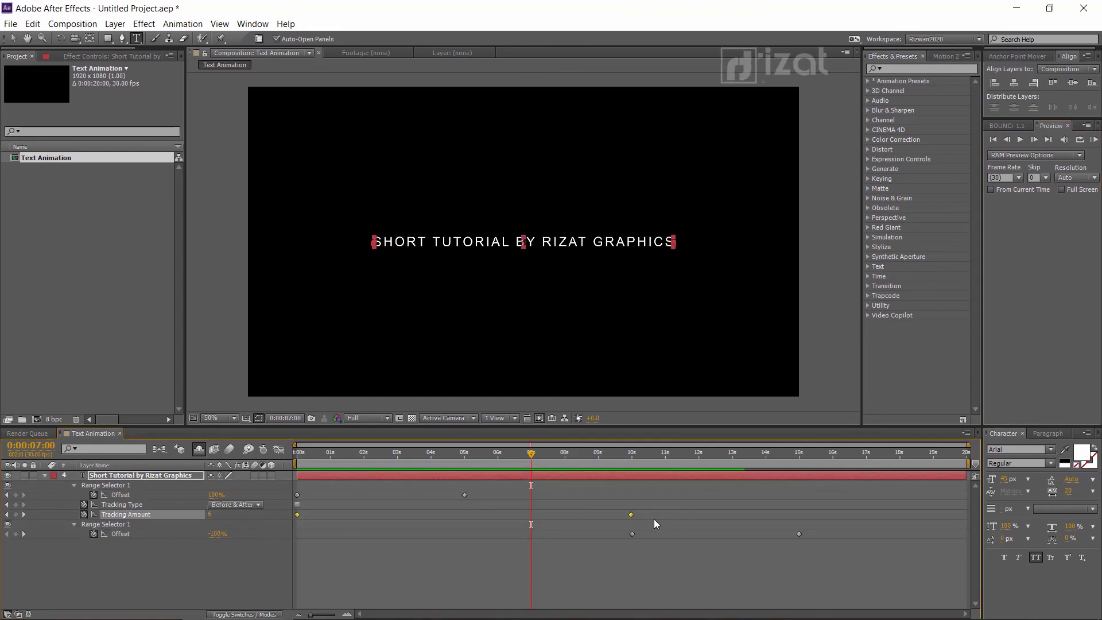
{"action": "left_click", "coordinate": [749, 536]}
{"action": "left_click_drag", "start_coordinate": [633, 515], "coordinate": [701, 515]}
{"action": "left_click_drag", "start_coordinate": [795, 514], "coordinate": [798, 514]}
{"action": "left_click", "coordinate": [1095, 141]}
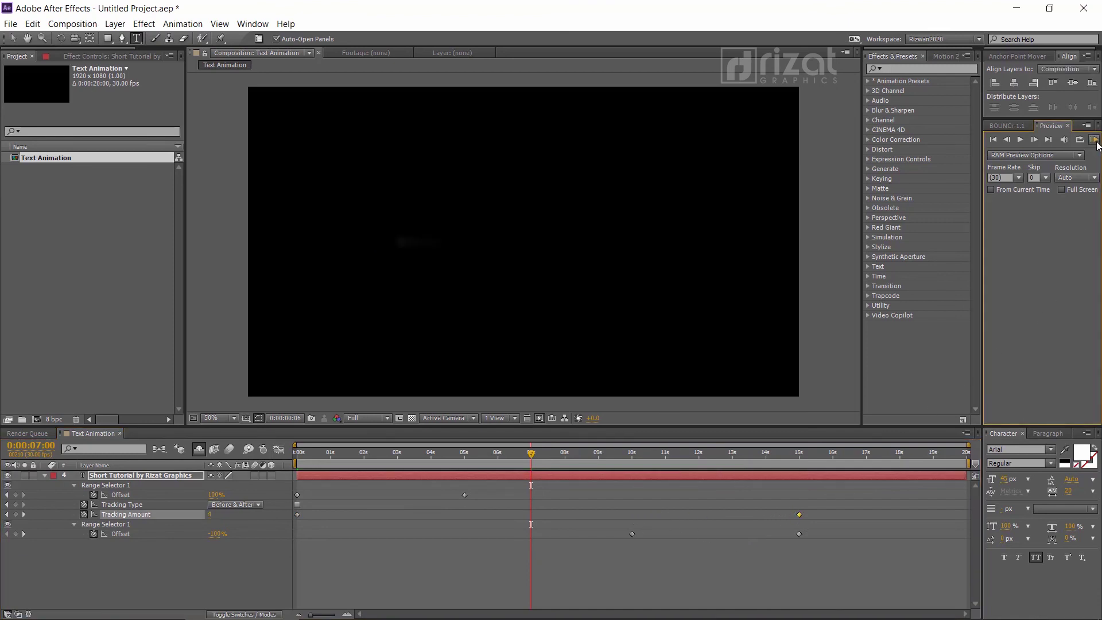